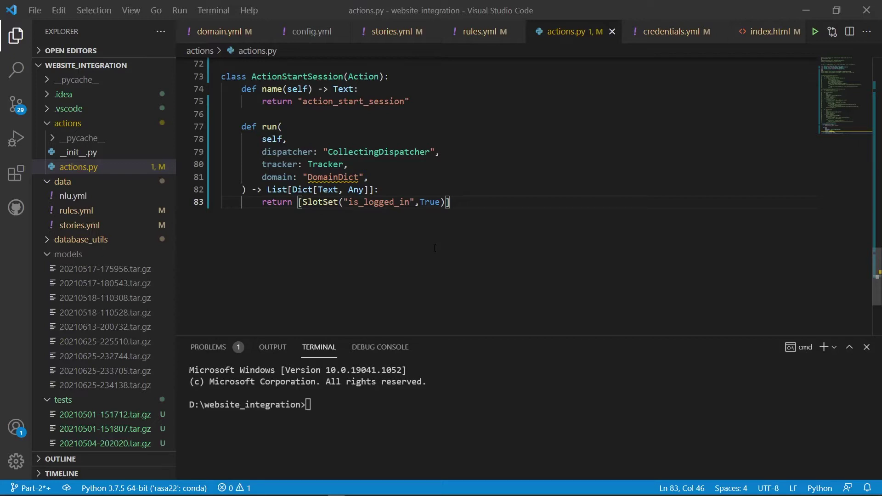
scroll(108, 276, "down", 5)
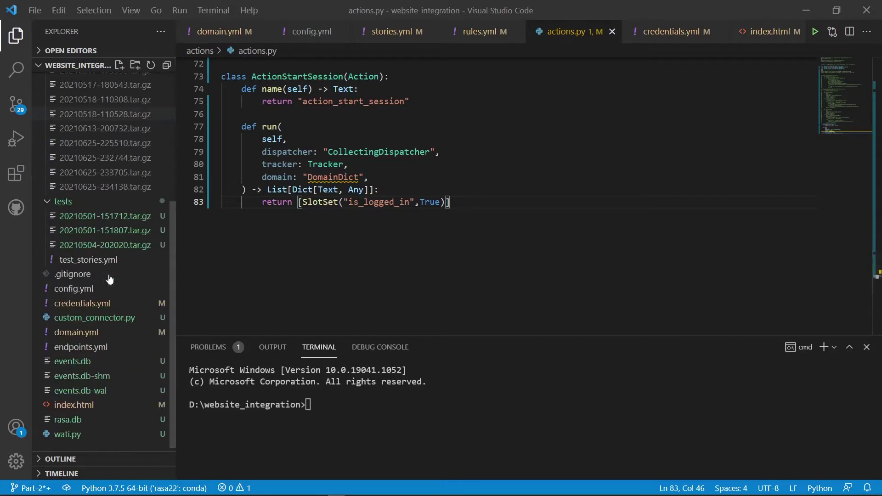
Review the message and launcher style rules in index.html
left_click(109, 405)
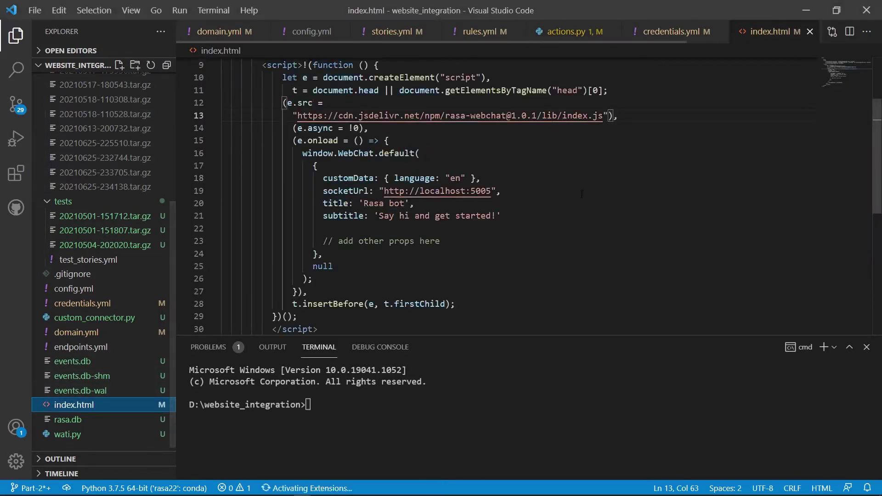
left_click_drag(477, 138, 222, 126)
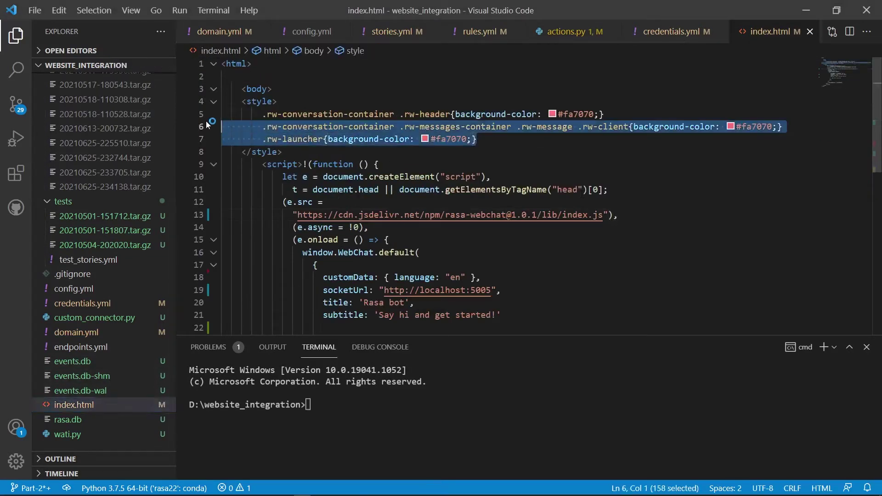
left_click(495, 140)
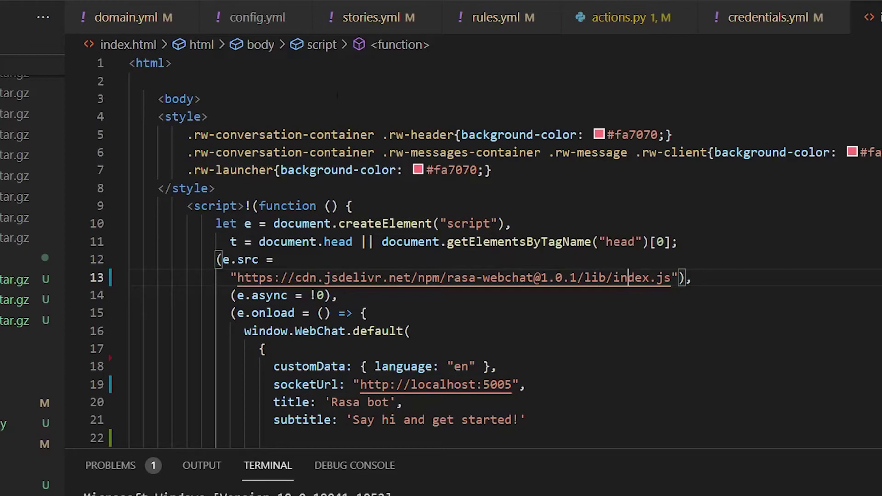
Add a class ActionCarousel(Action) header below ActionStartSession in actions.py
left_click(614, 21)
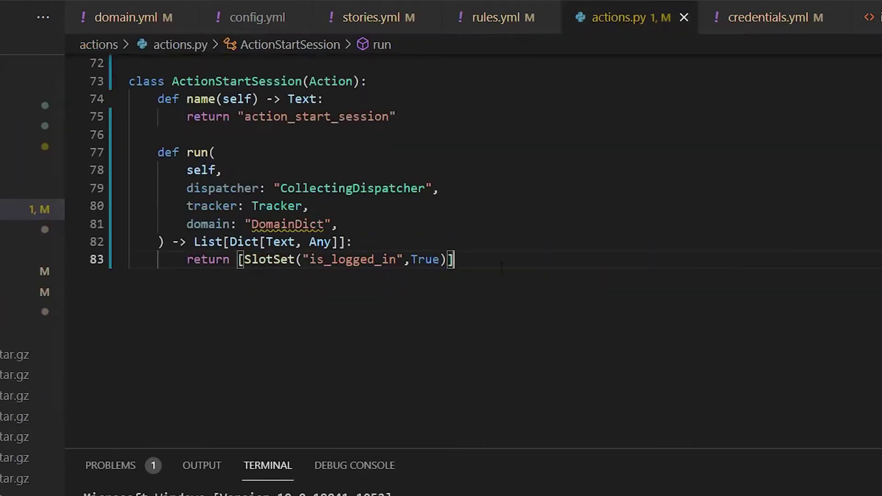
key("Return")
key("Return")
key("BackSpace")
key("BackSpace")
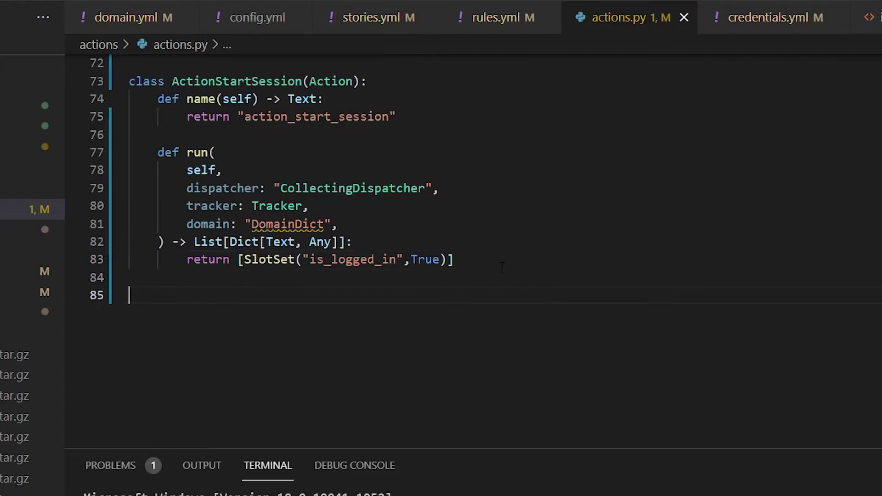
type("class ac")
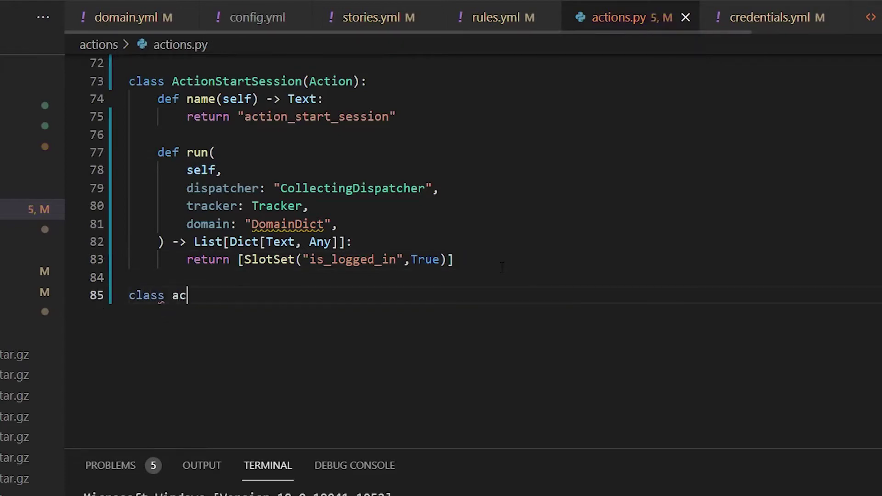
type("tio")
key("BackSpace")
key("BackSpace")
key("BackSpace")
key("BackSpace")
type("Act")
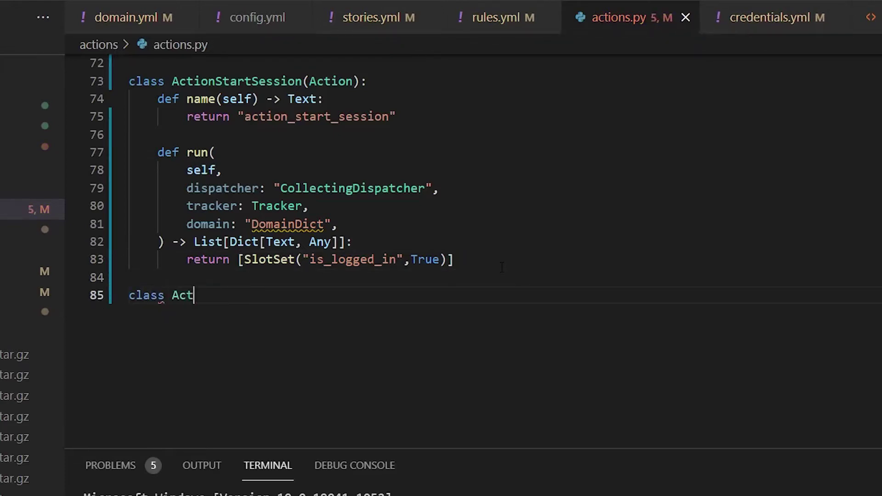
type("ionCaro")
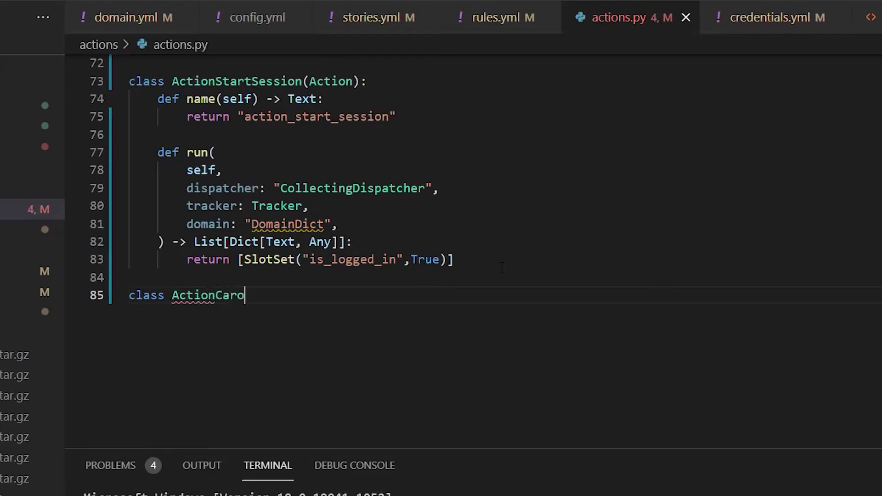
type("usel(")
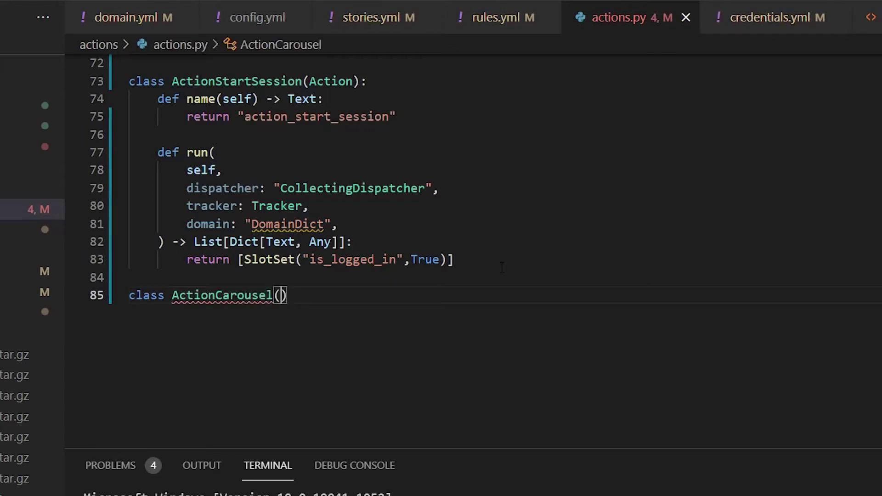
type("Action)")
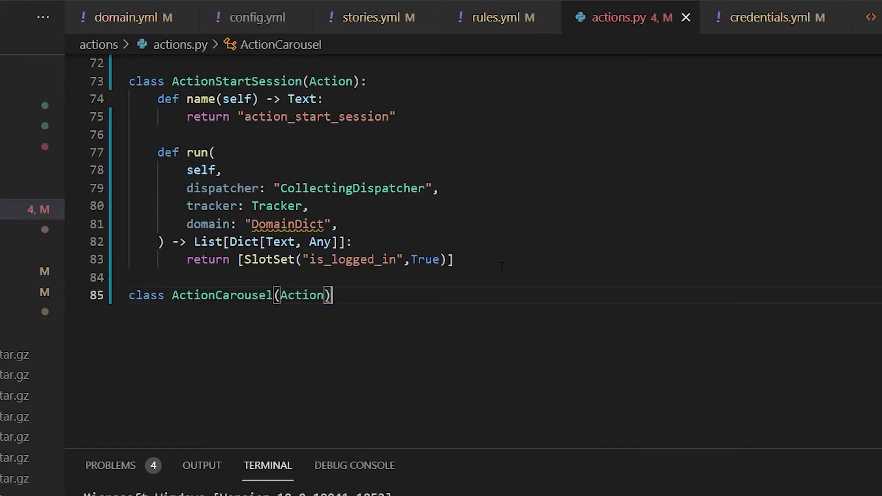
type(":")
key("Return")
type("def")
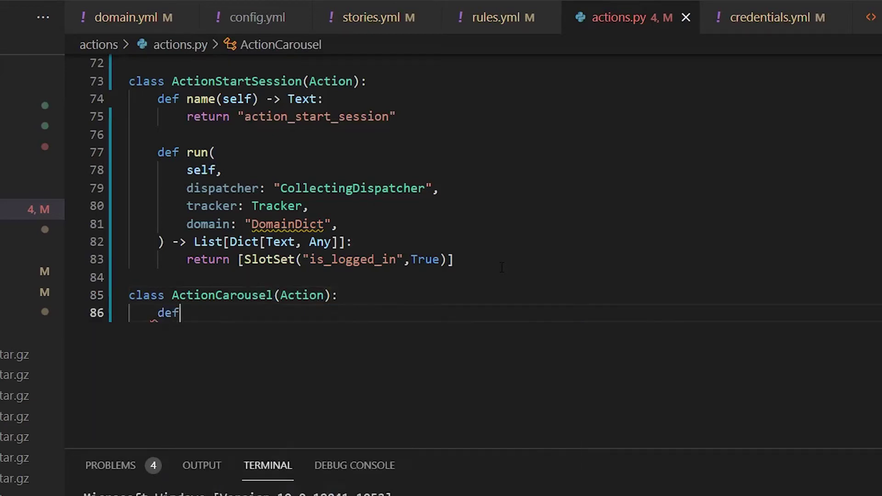
type(" na")
Add a name() method returning "action_carousels" in place of the super() call
key("Return")
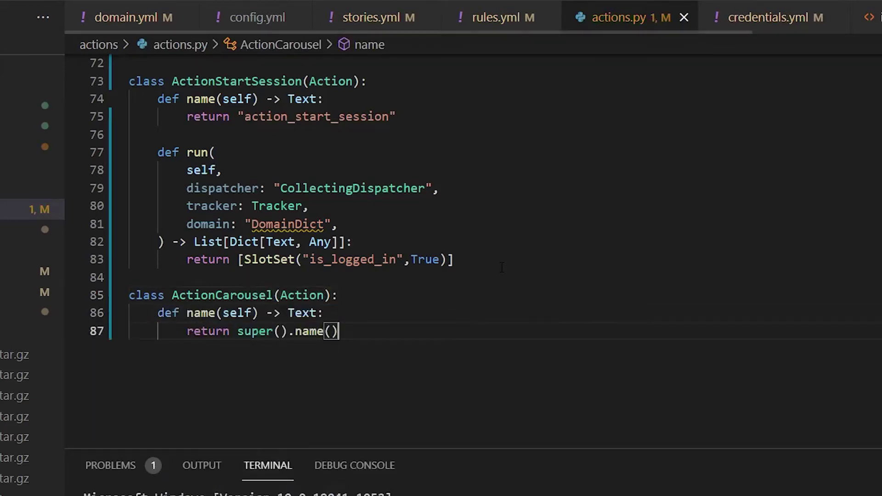
key("Left")
key("Left")
key("Left")
key("Left")
key("Right")
key("Right")
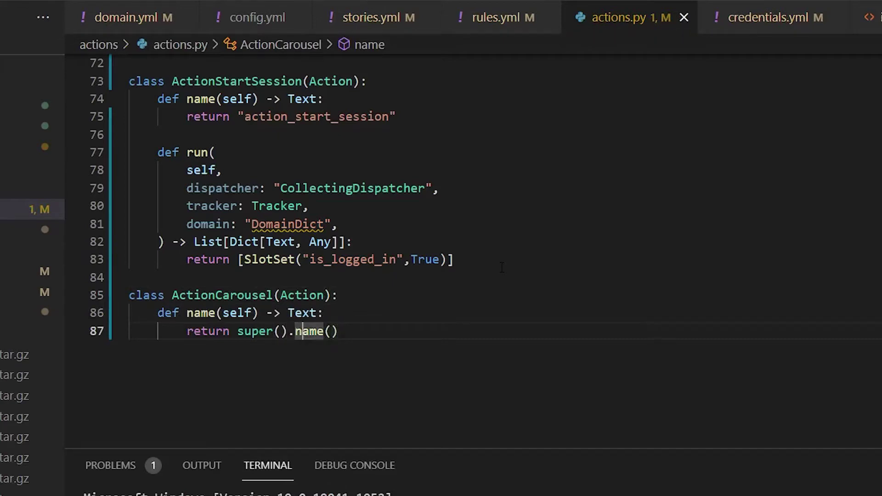
key("Right")
key("Right")
key("Right")
key("Right")
key("End")
key("shift+Left")
key("shift+Left")
key("shift+Left")
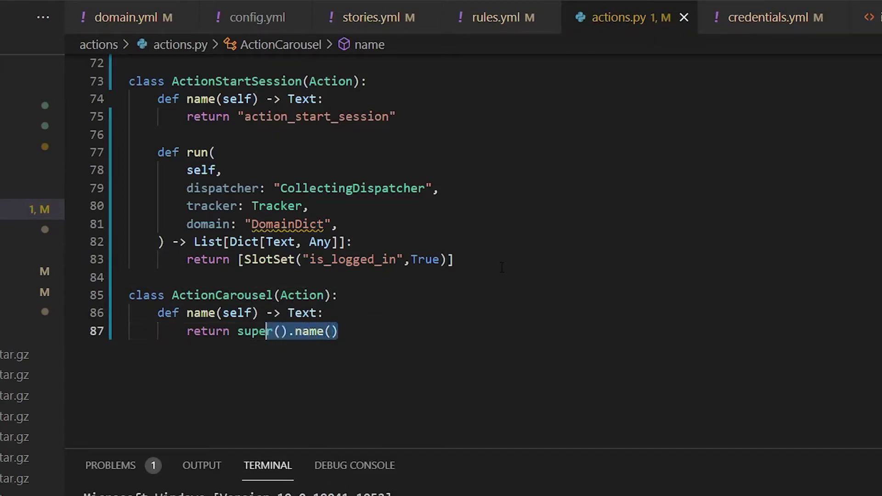
key("shift+Left")
key("shift+Left")
key("shift+Left")
key("shift+Left")
key("BackSpace")
type("\"")
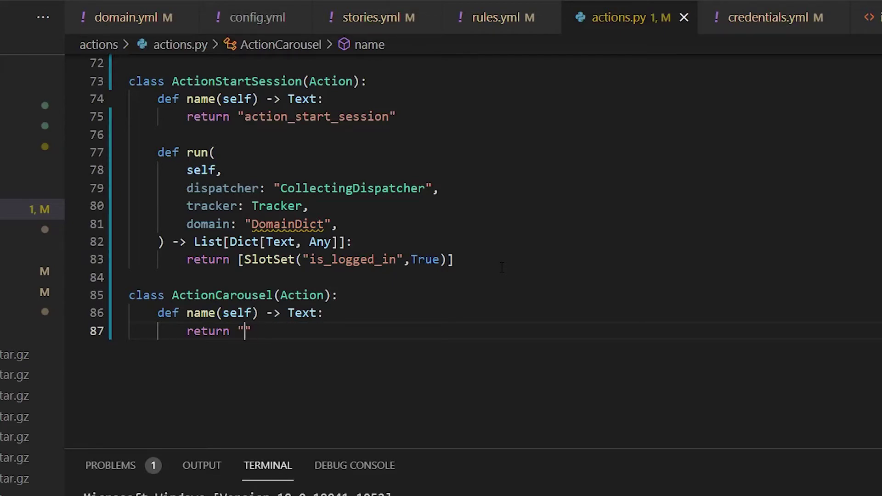
type("action_")
type("carousels\"")
Add a run() method returning [], with a blank line above the return
key("Return")
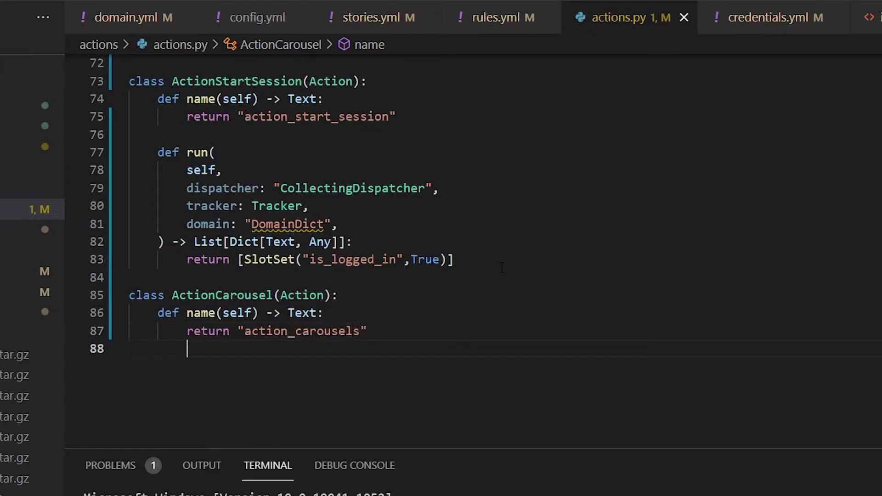
key("BackSpace")
key("Return")
type("def r")
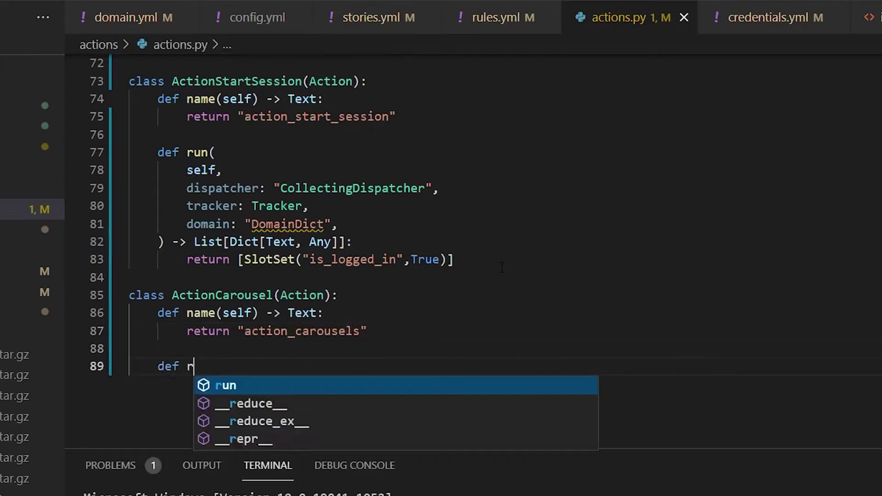
type("un")
key("Return")
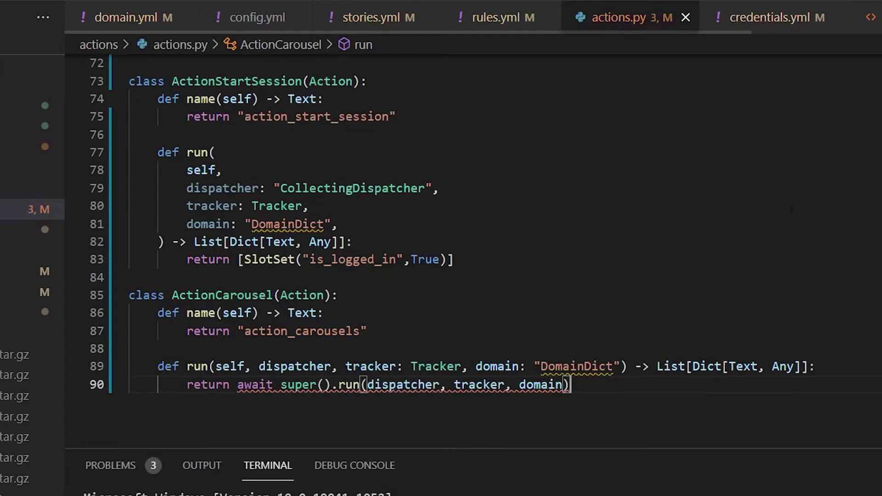
left_click_drag(609, 385, 237, 384)
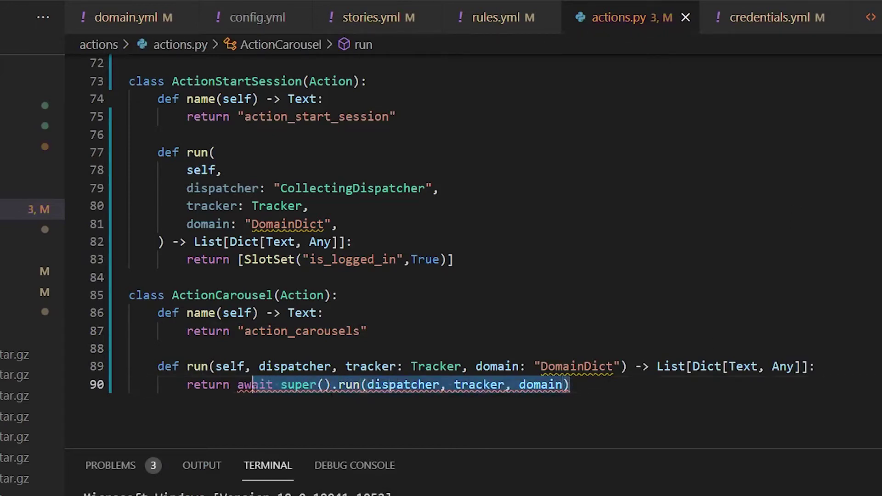
key("BackSpace")
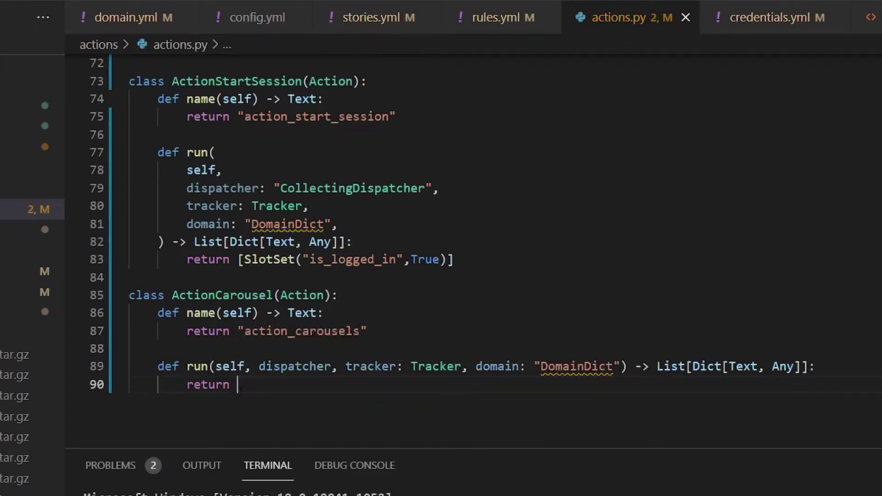
type("[")
key("Escape")
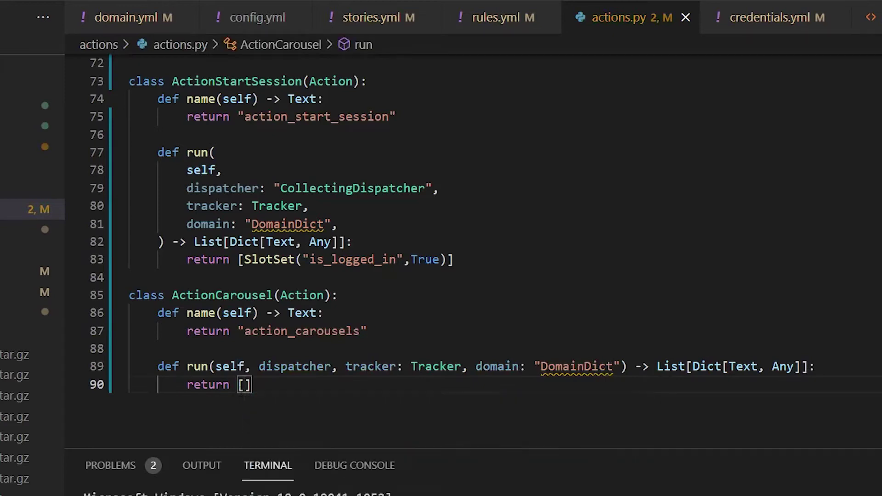
key("Up")
key("End")
key("Return")
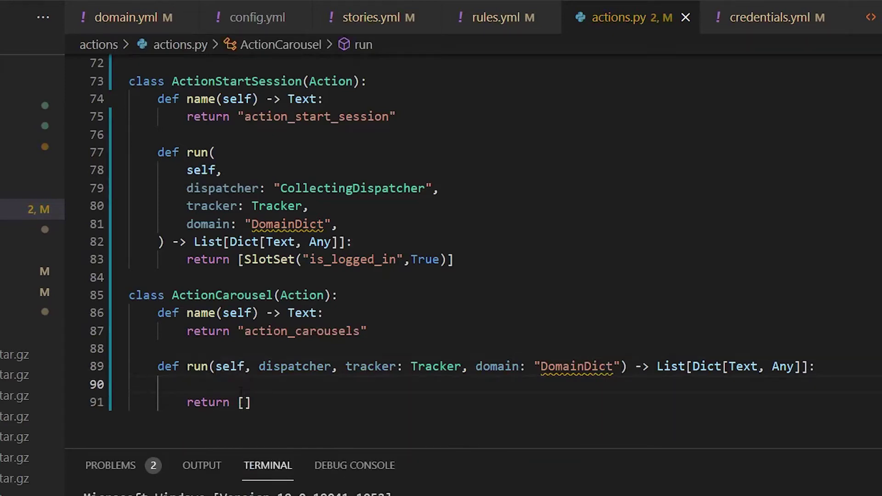
type("messa")
type("ge = {")
Give the message dictionary a "type": "template" entry
key("Return")
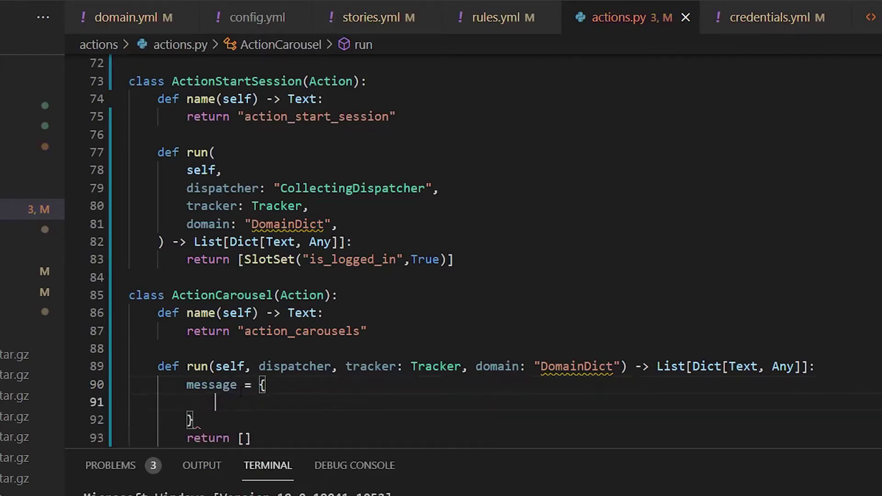
type("ty")
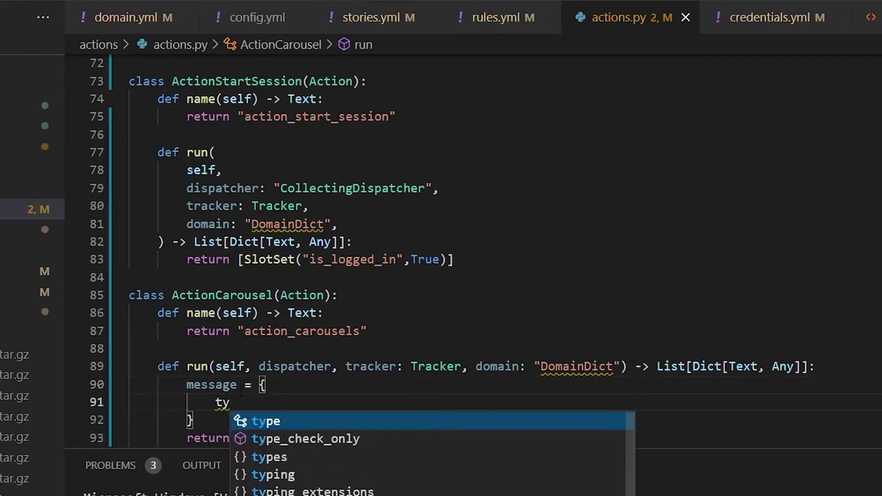
key("BackSpace")
key("BackSpace")
type("\"type")
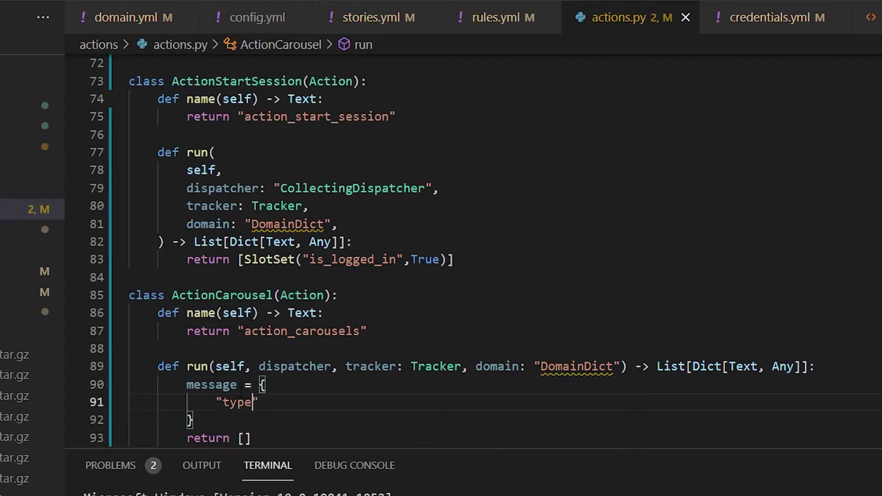
type("\":")
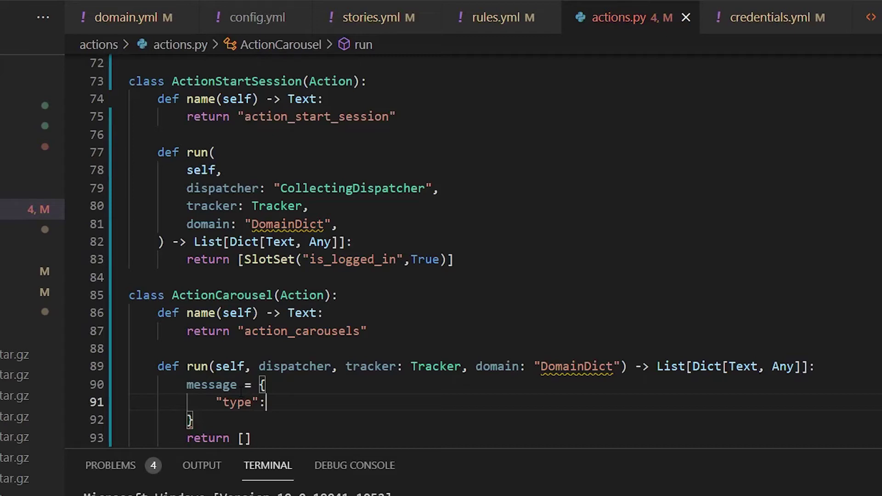
scroll(359, 369, "down", 1)
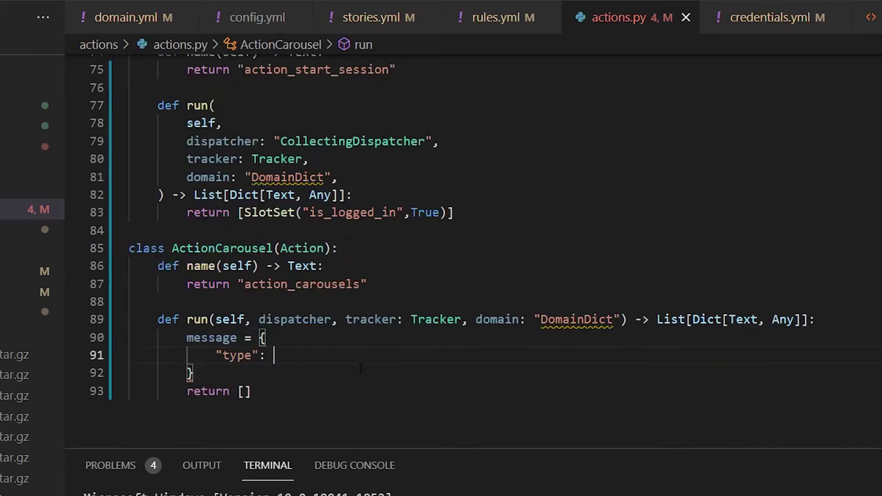
type("\"templa")
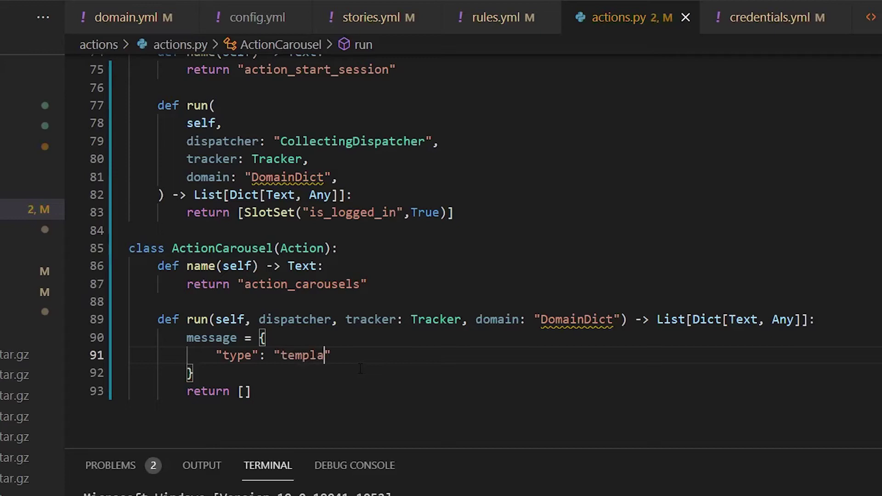
type("te\",")
key("Return")
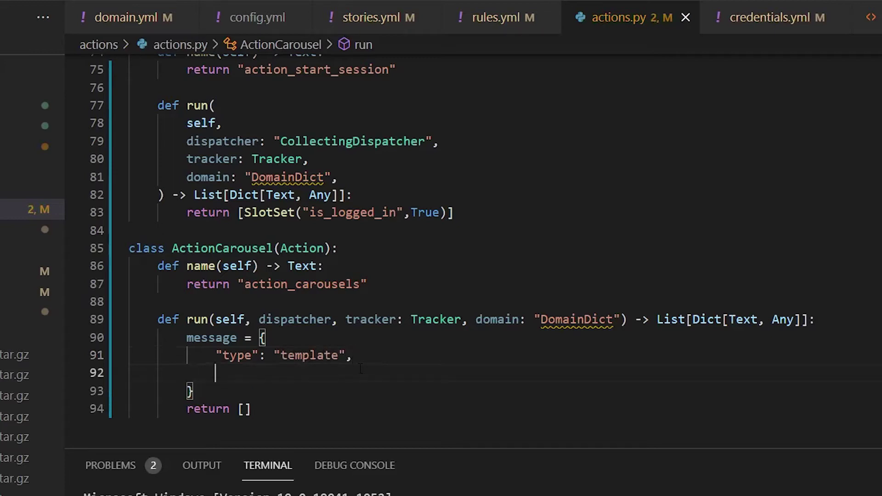
type(":\"")
key("BackSpace")
key("BackSpace")
type("\"")
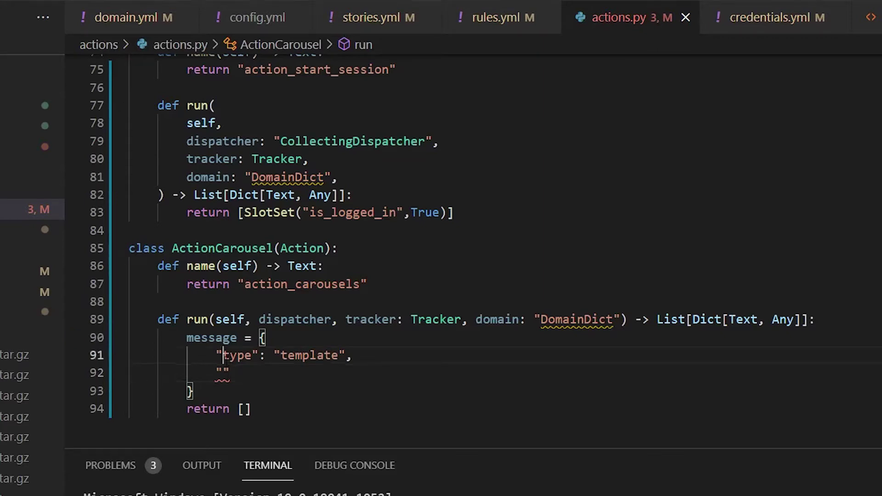
type("payl")
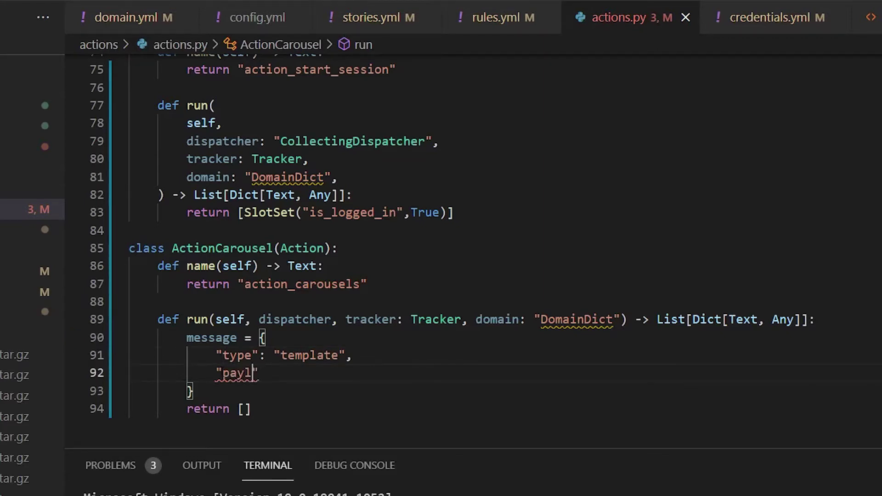
type("oad\"")
type(": {")
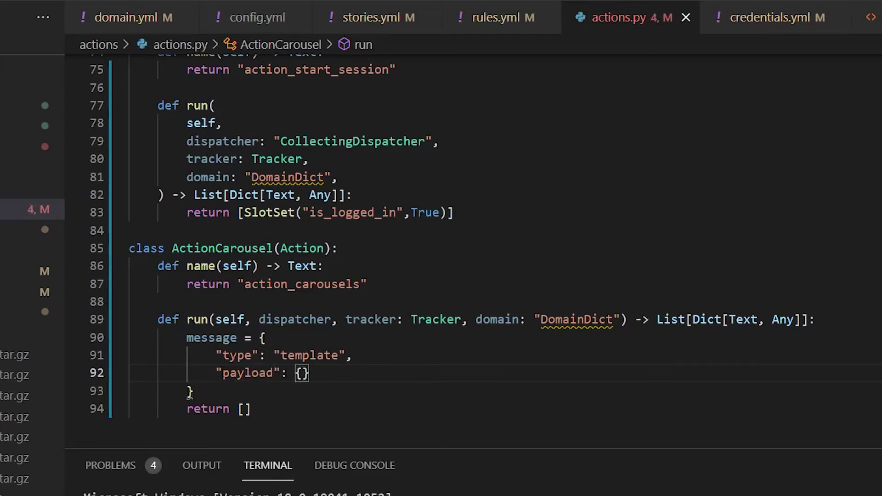
type("\"")
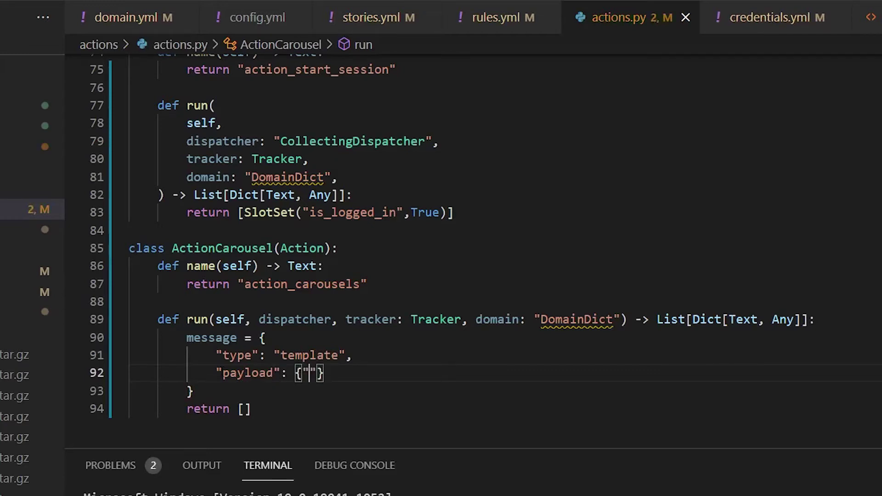
Add a "payload" dict with "template_type": "generic" and an "elements" key
key("Left")
key("Return")
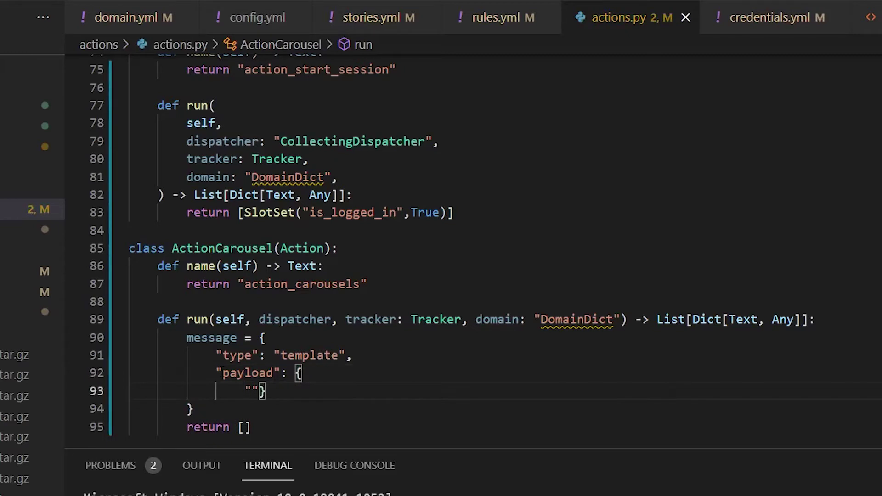
key("Return")
key("Left")
type("t")
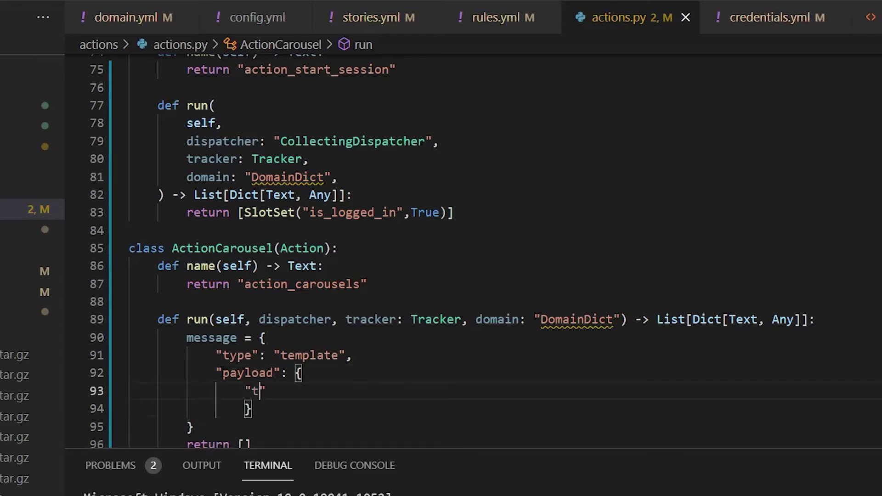
type("emplate")
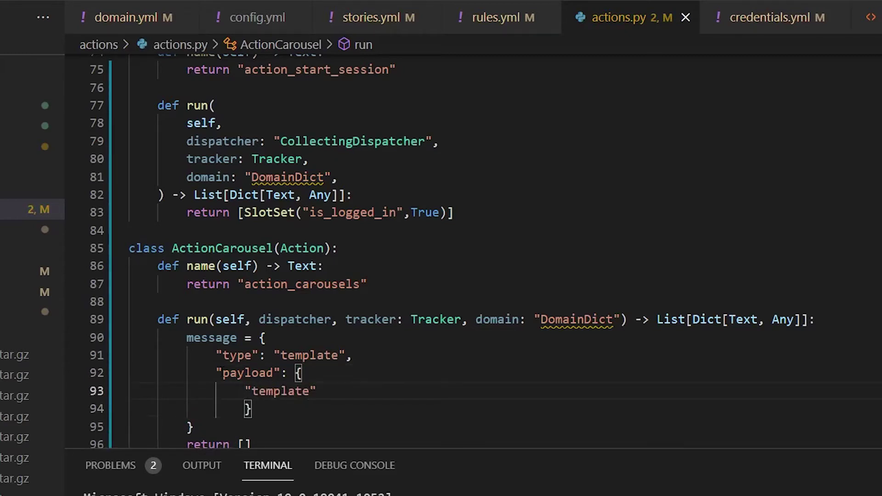
type("_type\": ")
type("\"ge")
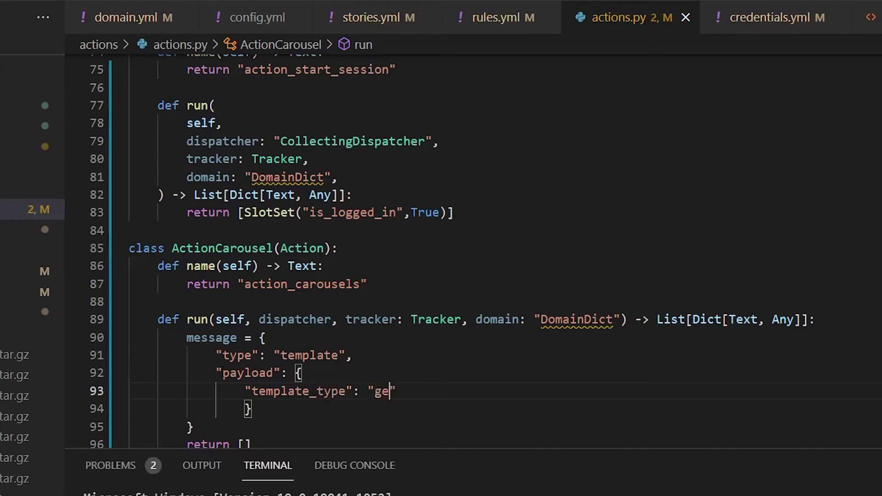
type("neric\"")
type(",")
key("Return")
type("\"")
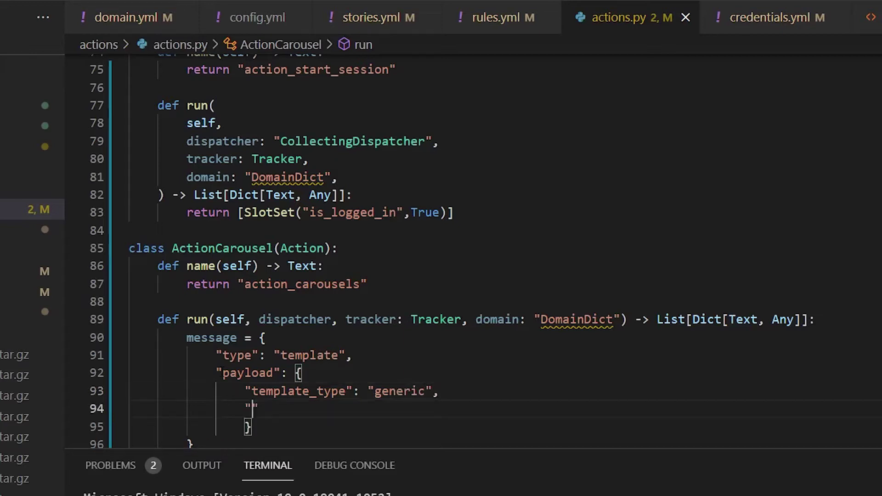
type("e;")
key("BackSpace")
type("lemen")
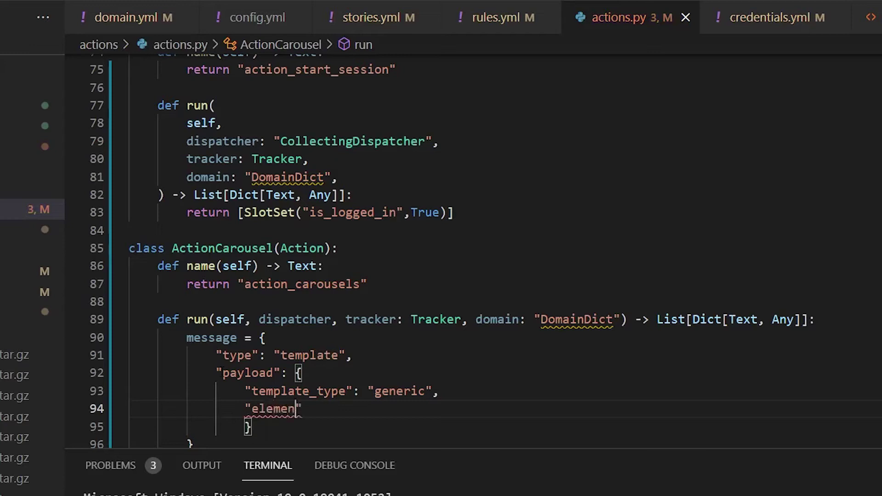
type("t")
type("s\"")
type(": [A")
Make elements a list whose first element has the title "Carousel 1"
key("Return")
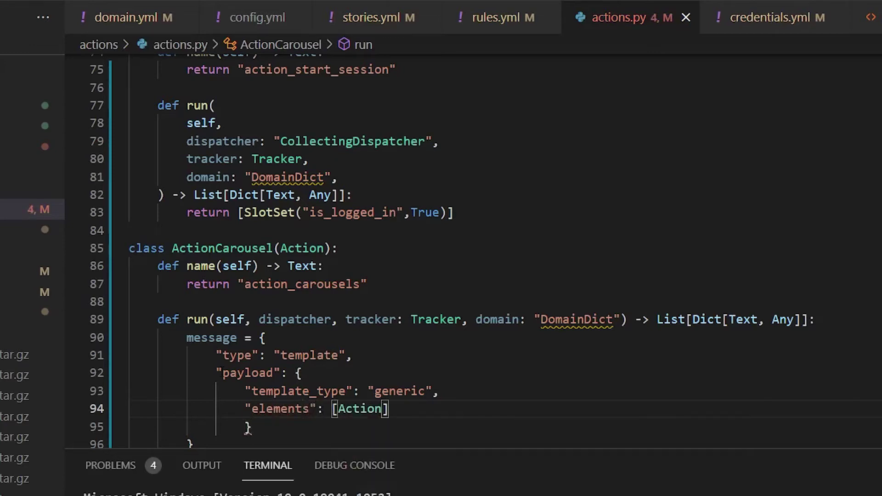
key("ctrl+BackSpace")
key("Return")
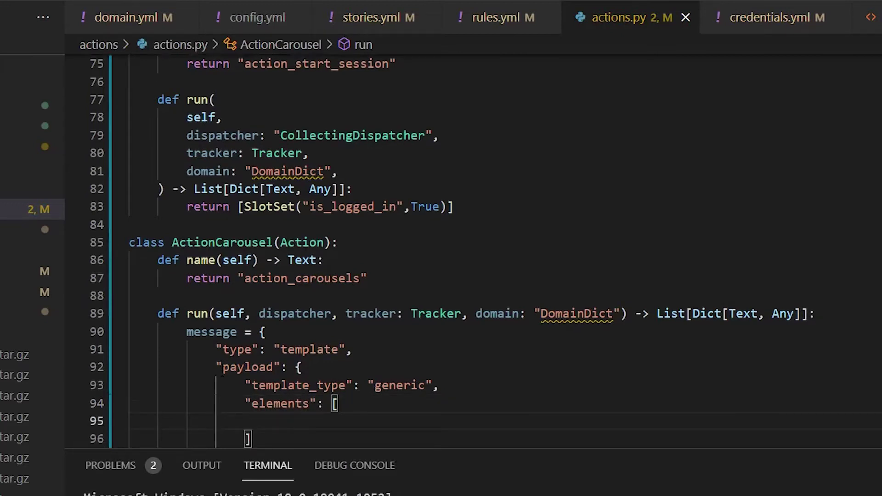
type("{")
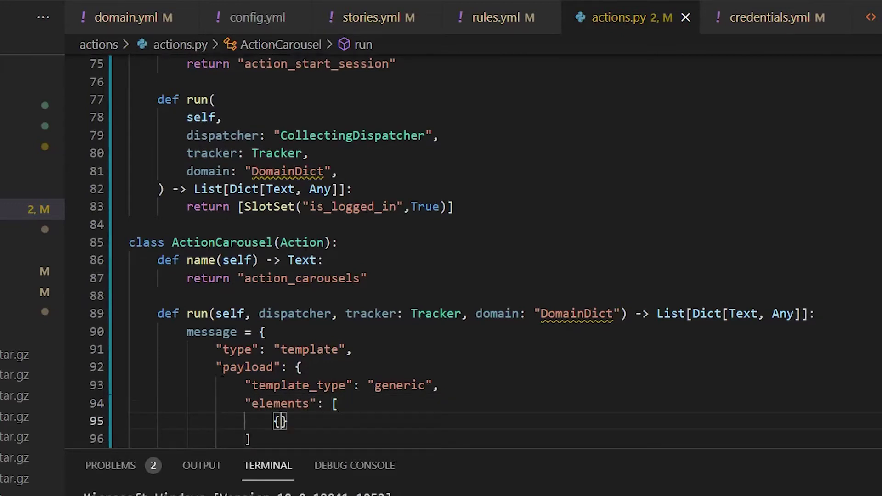
key("Return")
type("\"")
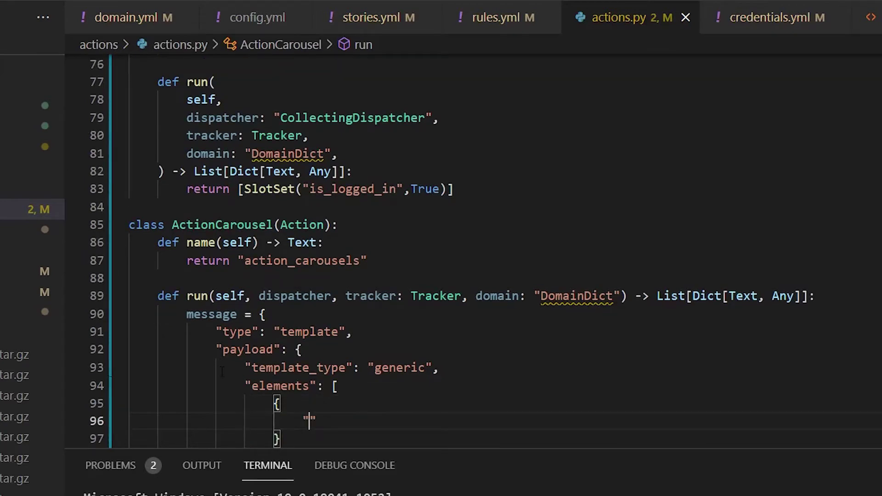
type("title\": ")
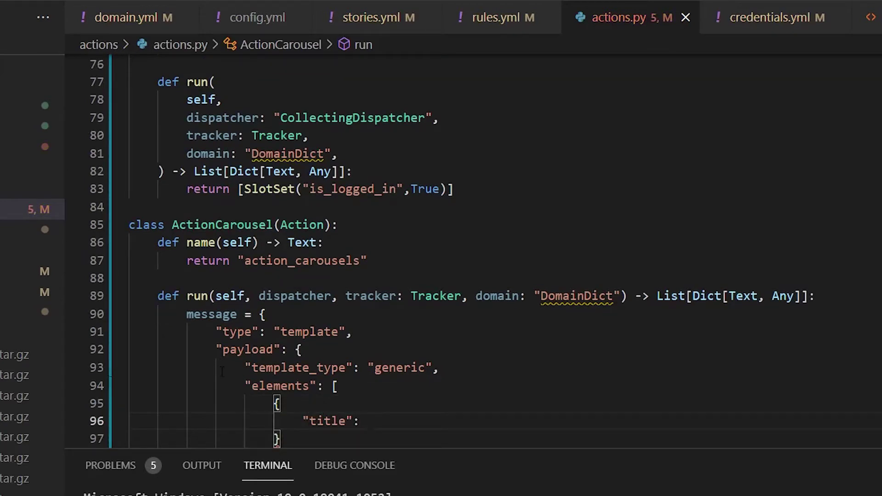
type("\"Car")
type("ousels 1")
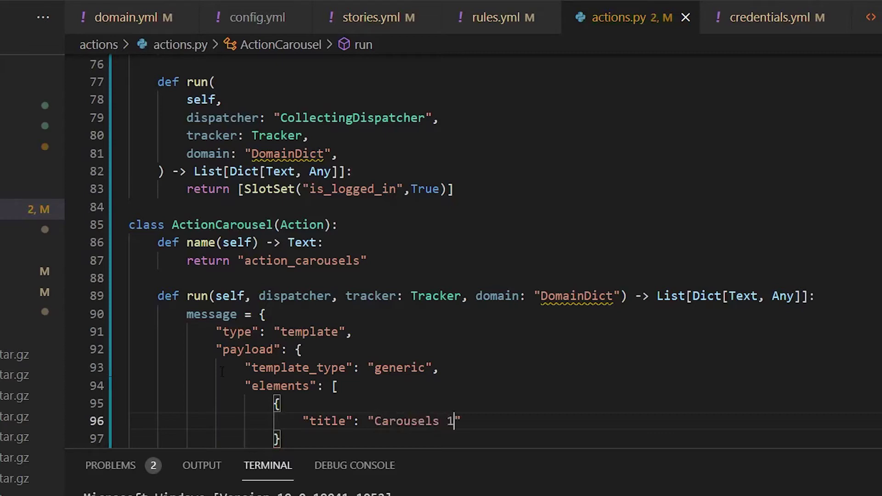
key("Left")
key("Left")
key("BackSpace")
key("End")
type(",")
Add a lowercase "subtitle": "$10" entry below the title
key("Return")
type("\"")
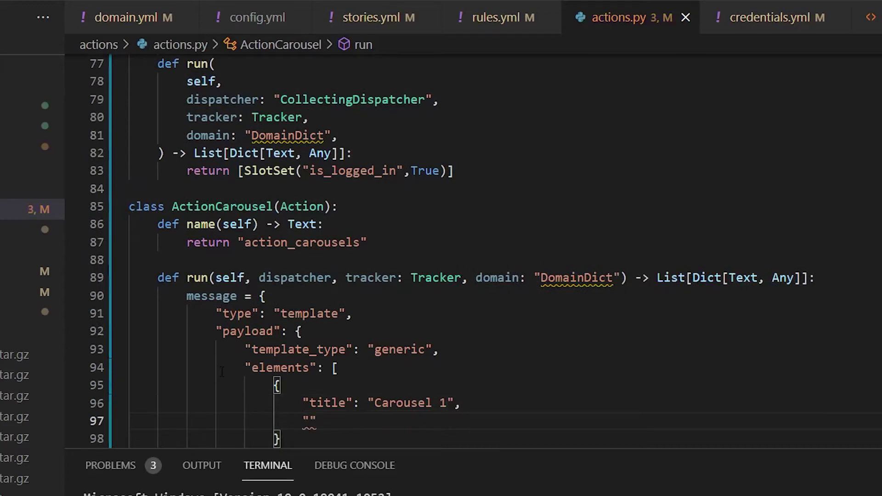
type("Subtit")
type("le")
key("Left")
key("Left")
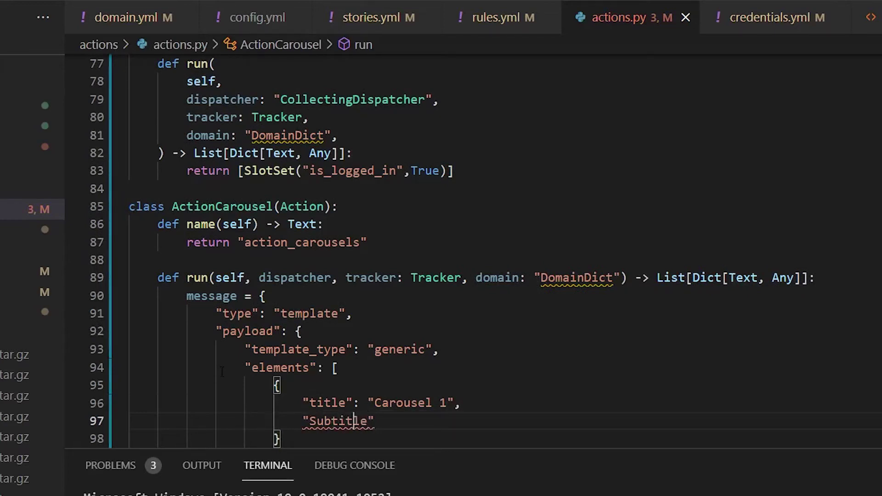
key("Left")
key("Left")
key("Left")
key("Left")
key("Left")
key("BackSpace")
type("s")
key("End")
type(": \"")
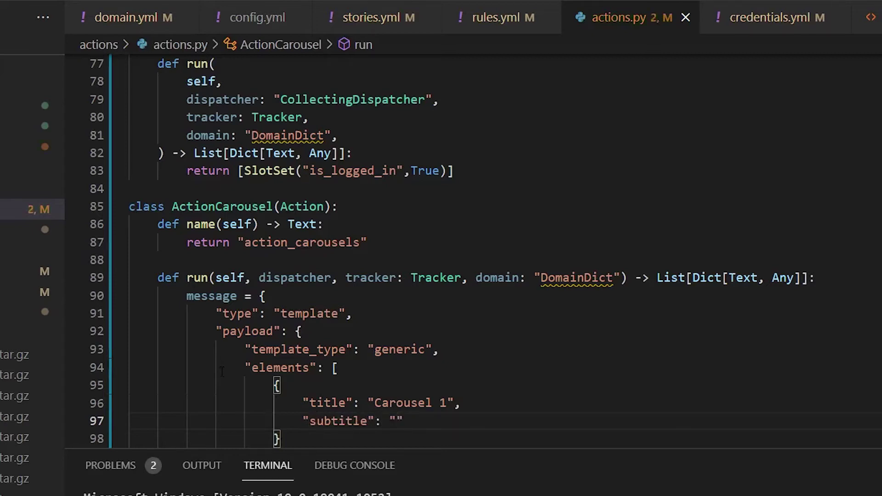
type("$")
type("10\"")
type(",")
key("Return")
type("\"")
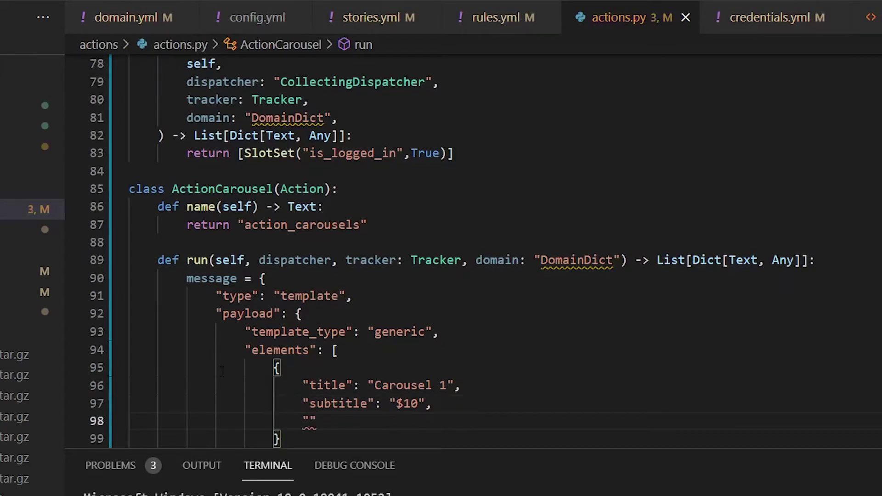
type("buttons\"")
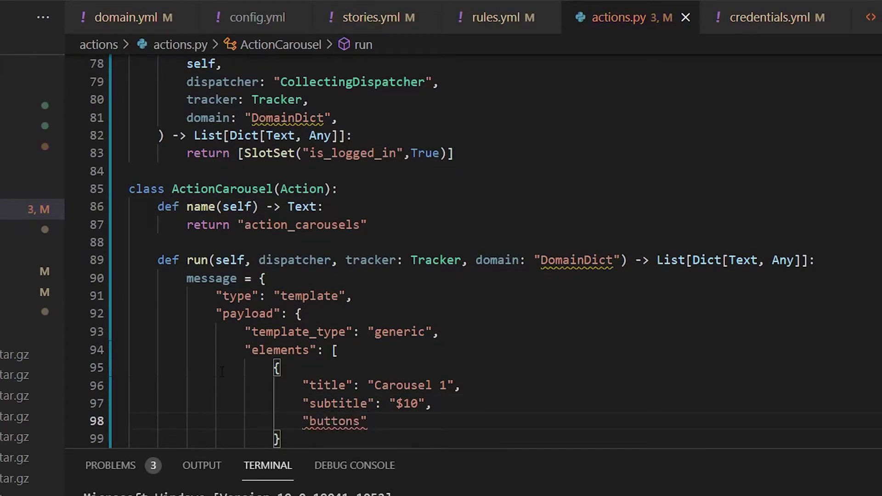
type(": [A")
Add a "buttons" list below the subtitle with a first "title": "Hi" entry
key("Return")
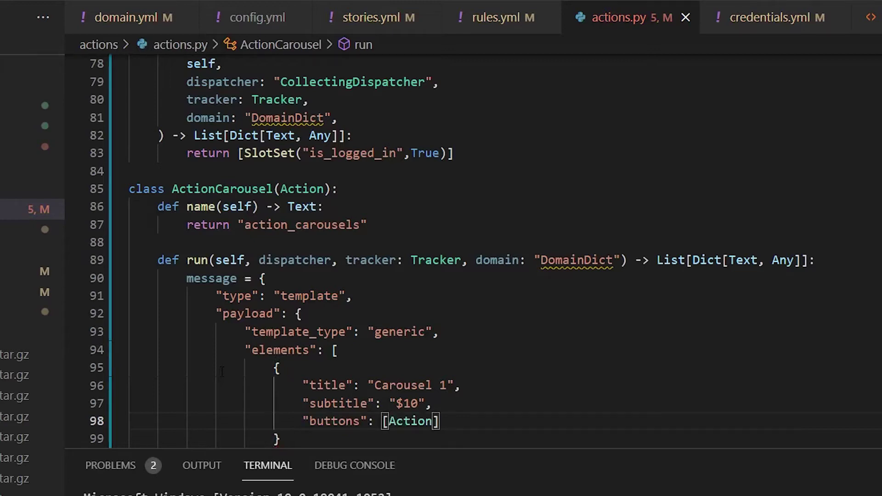
key("BackSpace")
key("BackSpace")
key("BackSpace")
key("BackSpace")
key("BackSpace")
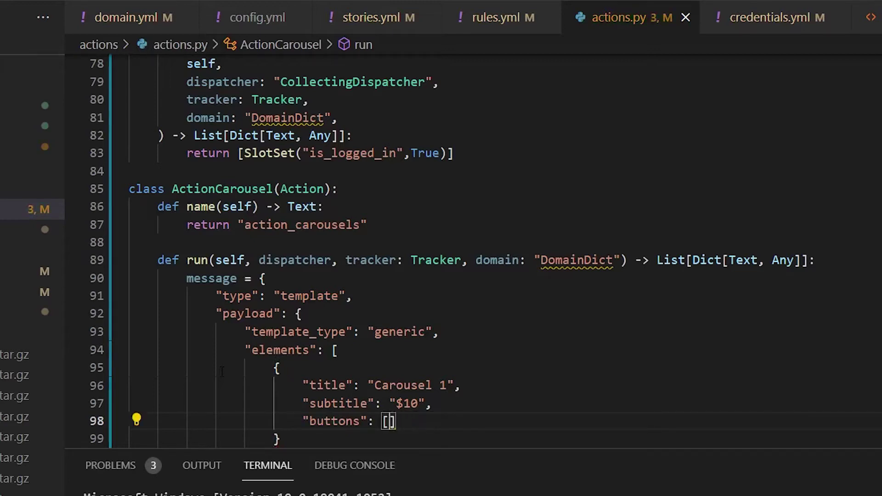
key("Return")
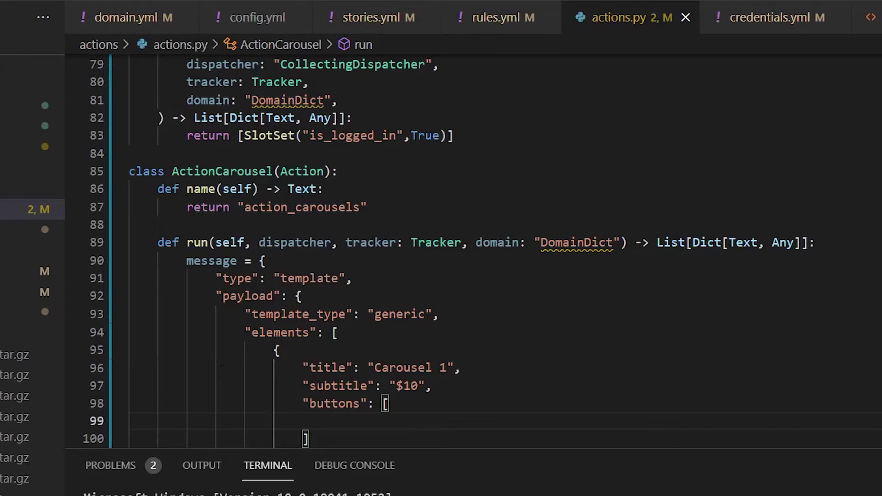
scroll(441, 248, "up", 1)
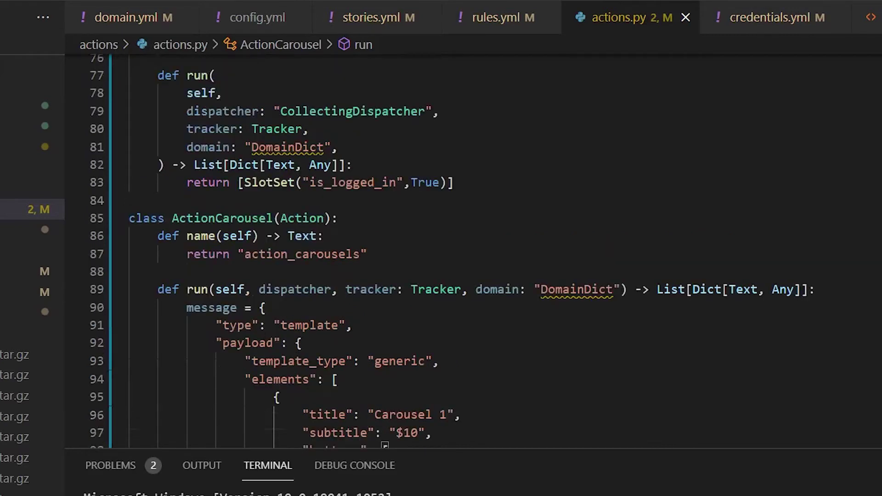
scroll(357, 390, "down", 2)
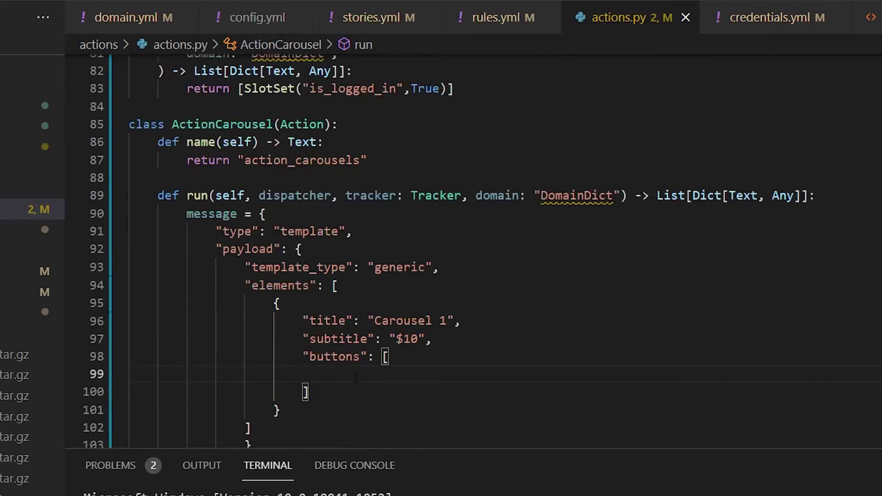
type("\"")
type("title")
type("\"")
type(": \"")
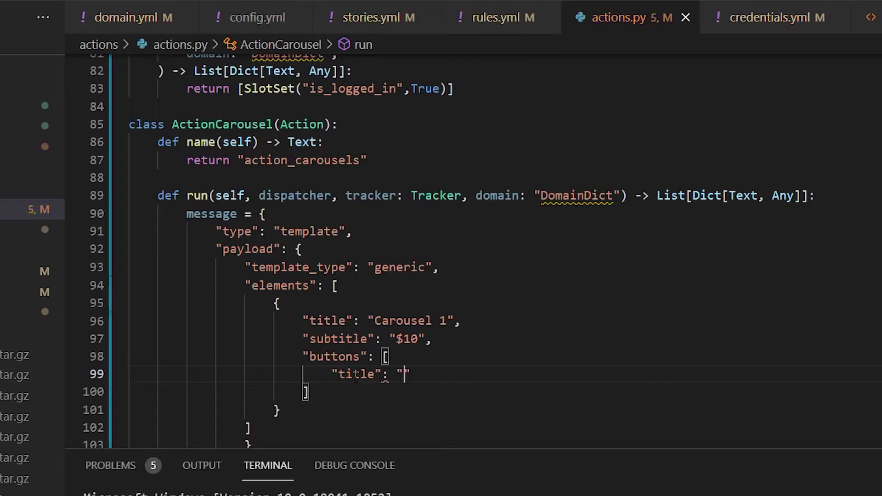
type("Hi")
type("\",")
key("Return")
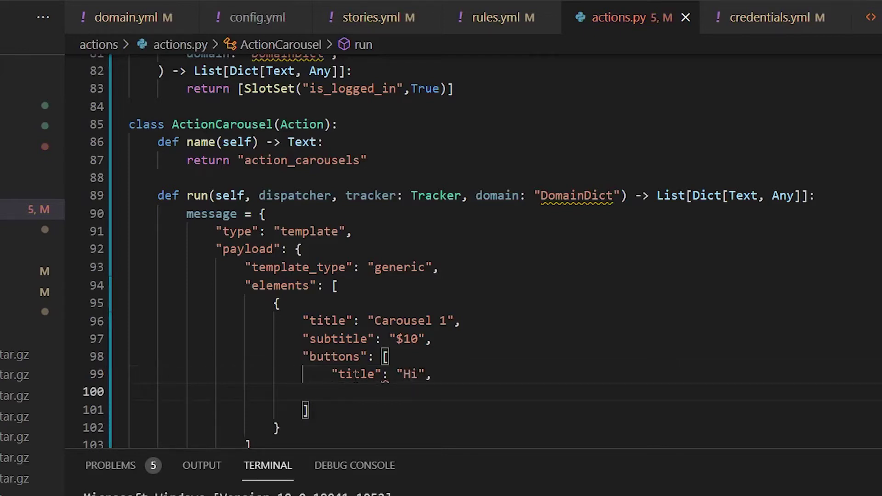
type("\"playload")
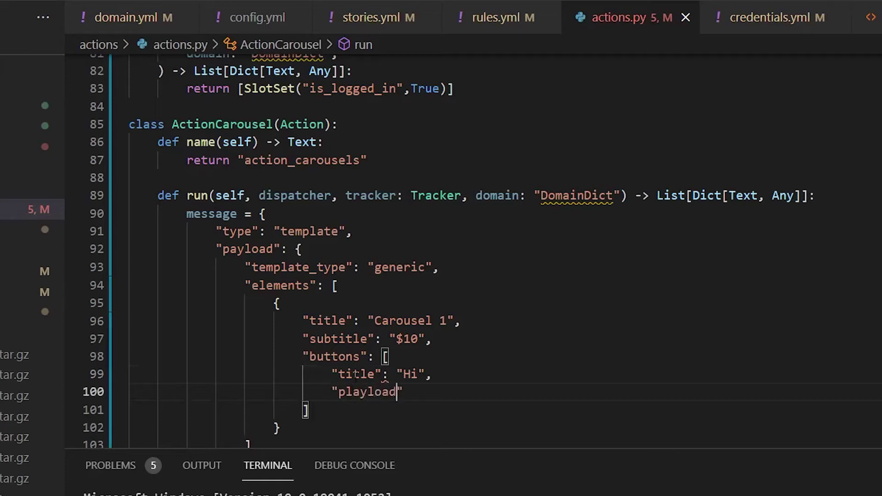
Correct "playload" to "payload" in the Hi button entry
key("Left")
key("Left")
key("ctrl+Left")
key("Right")
key("Delete")
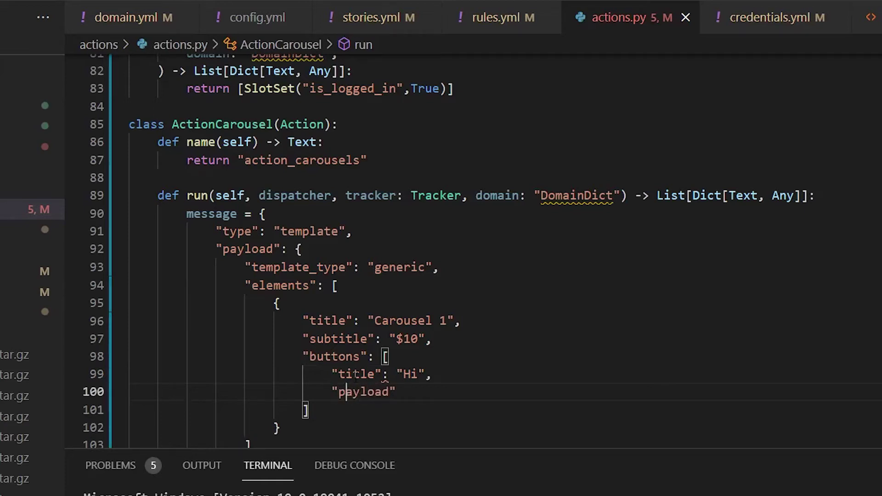
key("End")
type(": \"")
Open a brace after buttons and close the button object below the payload
key("Up")
key("Up")
type("{")
key("Delete")
key("Down")
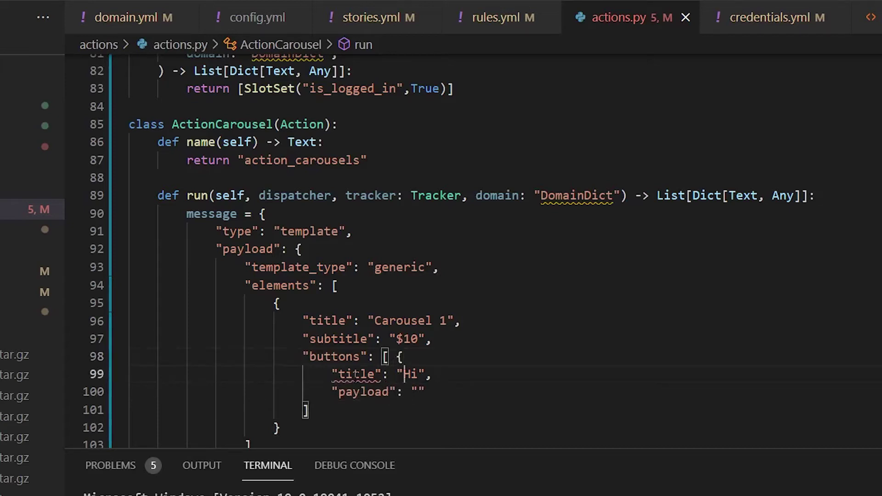
key("Down")
key("End")
key("Return")
type("}")
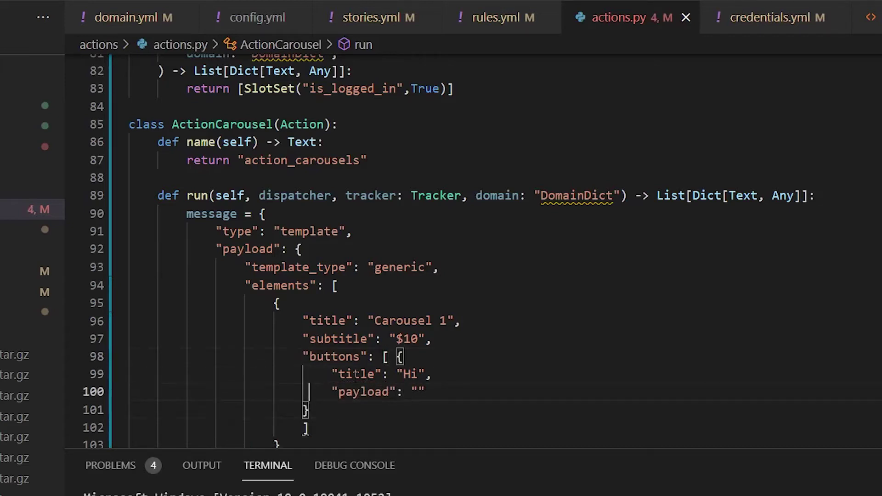
key("Up")
key("End")
Put the button's opening and closing braces on aligned lines of their own
key("Up")
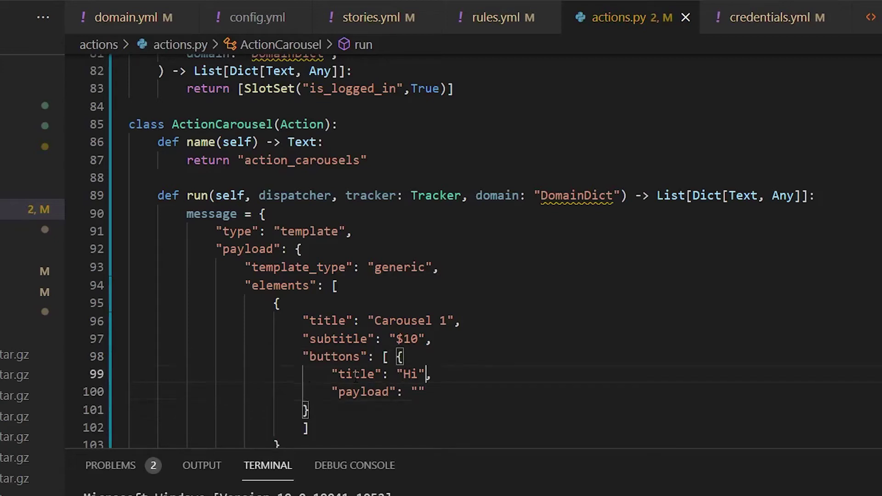
key("Left")
key("Left")
key("Left")
key("Up")
key("Return")
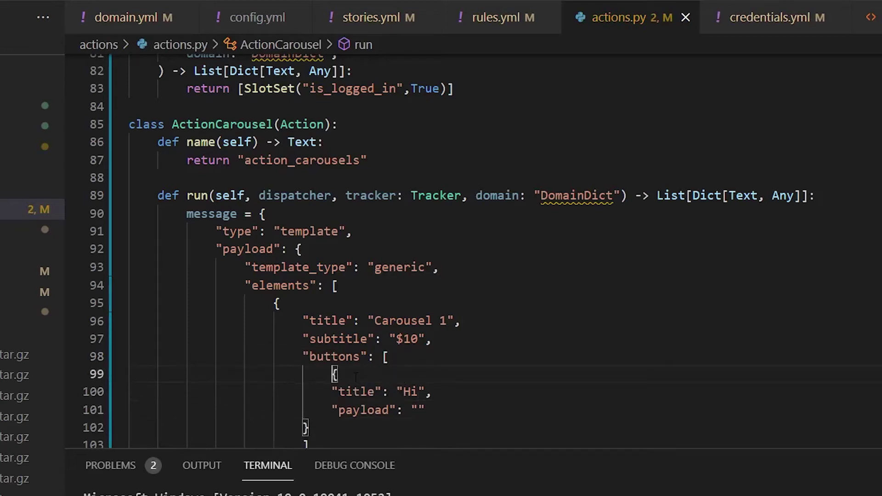
key("Down")
key("Down")
key("Down")
key("Tab")
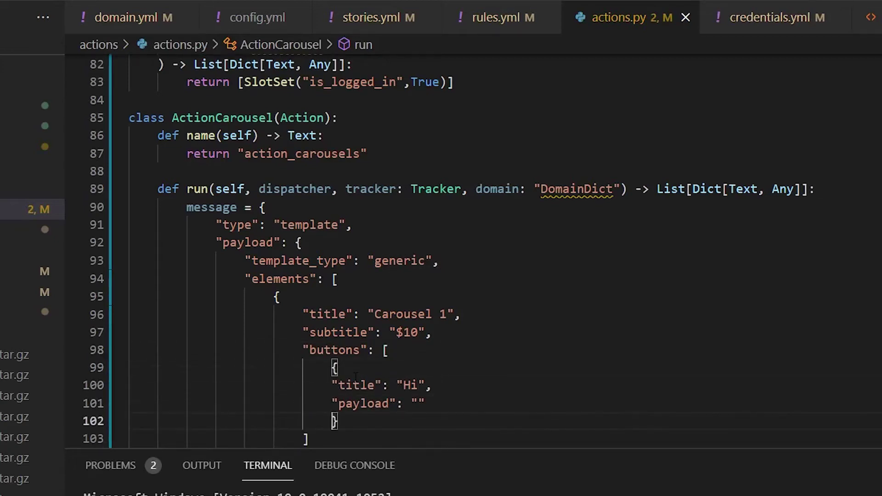
key("Up")
key("End")
key("Left")
type("Hi\",")
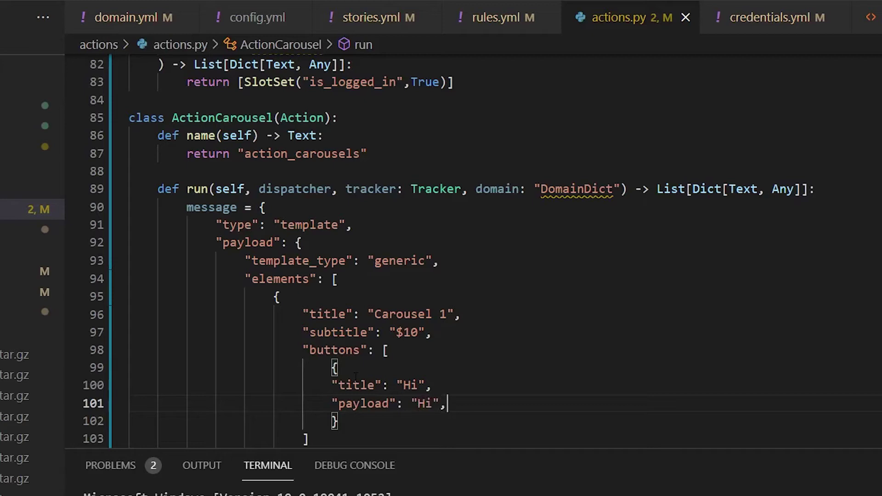
Set the button payload to "Hi" and add a "type": "postback" line
key("Left")
key("Left")
key("BackSpace")
key("BackSpace")
type("/greet")
key("BackSpace")
key("BackSpace")
key("BackSpace")
key("BackSpace")
key("BackSpace")
key("BackSpace")
type("Hi")
key("Right")
key("Return")
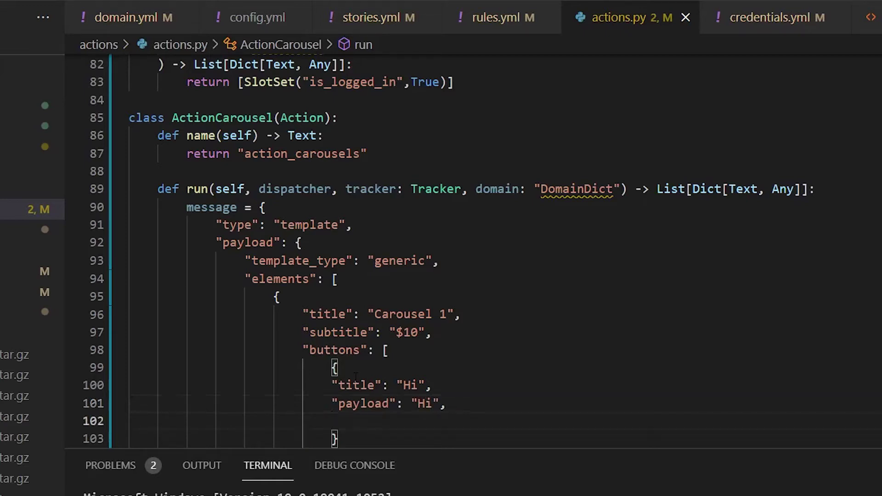
type("\"type\"")
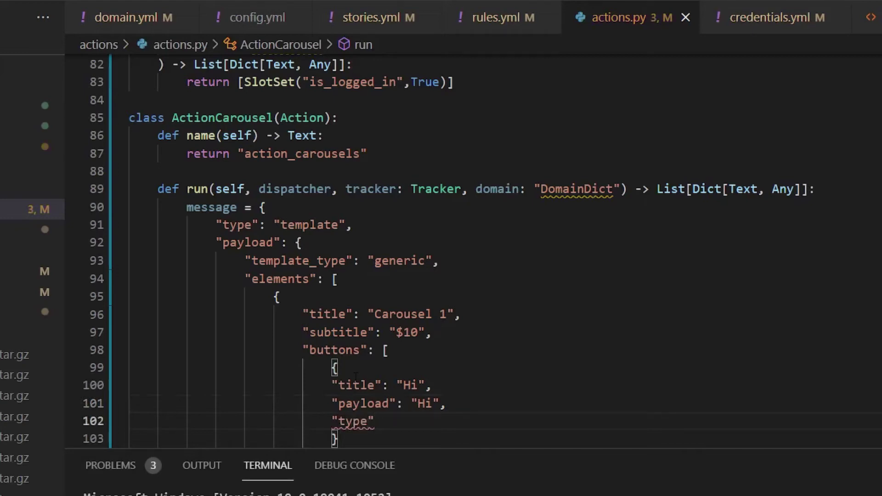
type(": \"")
type("post")
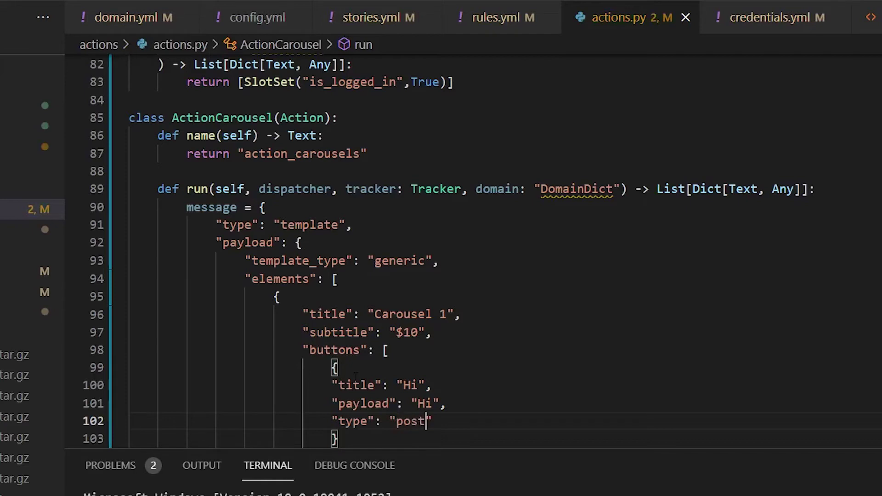
type("back\"")
scroll(356, 375, "down", 2)
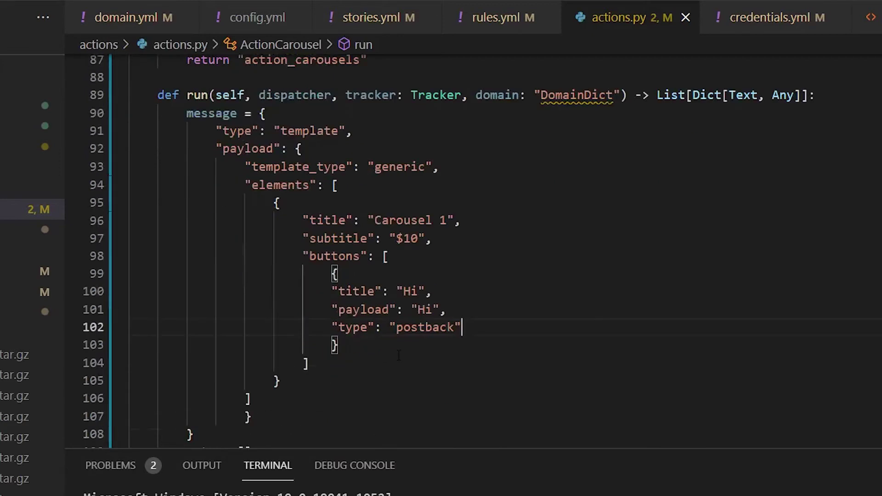
Check Carousel 1's brackets and open a new line below the subtitle for image_url
left_click(375, 344)
left_click(330, 365)
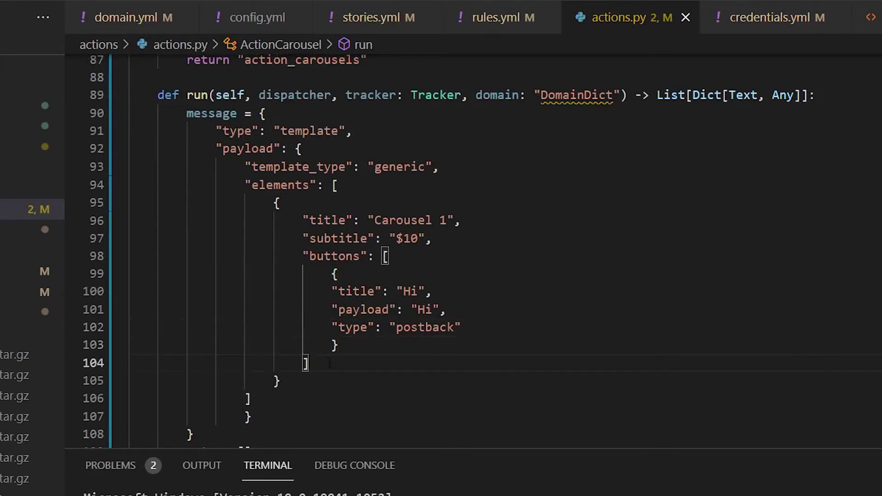
left_click(281, 381)
left_click(274, 202, "shift")
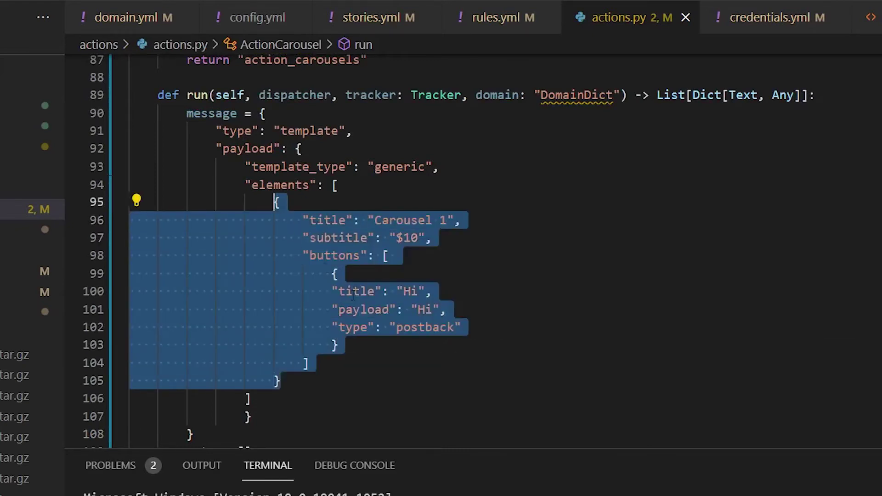
left_click(355, 383)
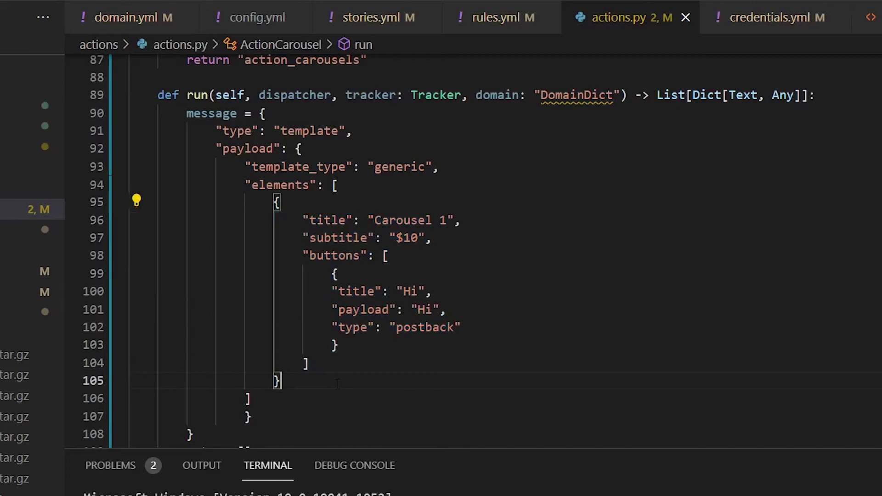
left_click(473, 237)
key("Return")
type("\"i")
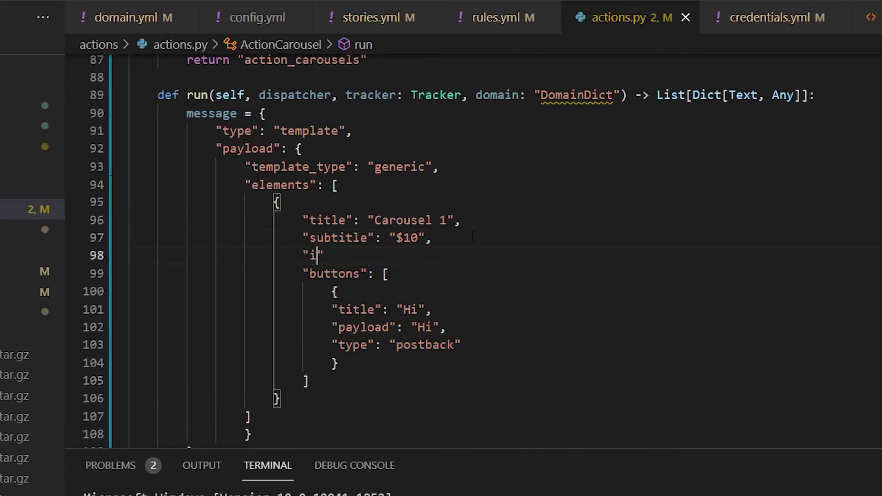
type("mage")
type("_ur")
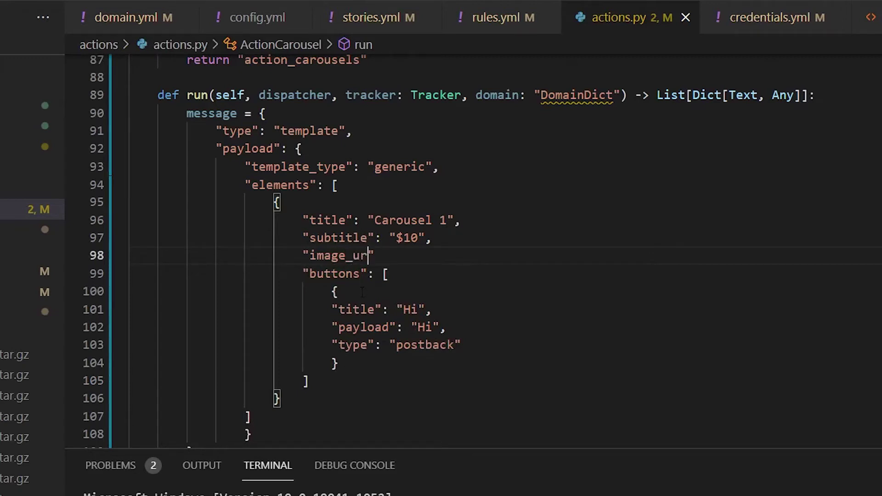
type("l\":")
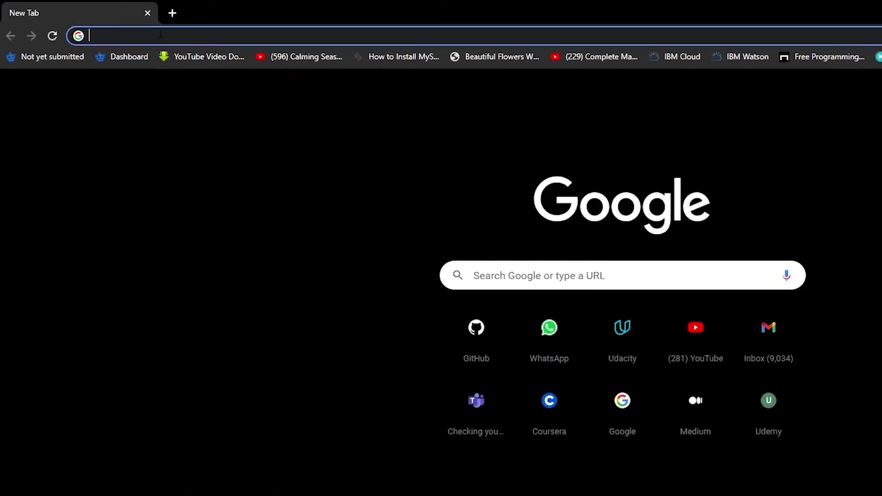
type("abstract c")
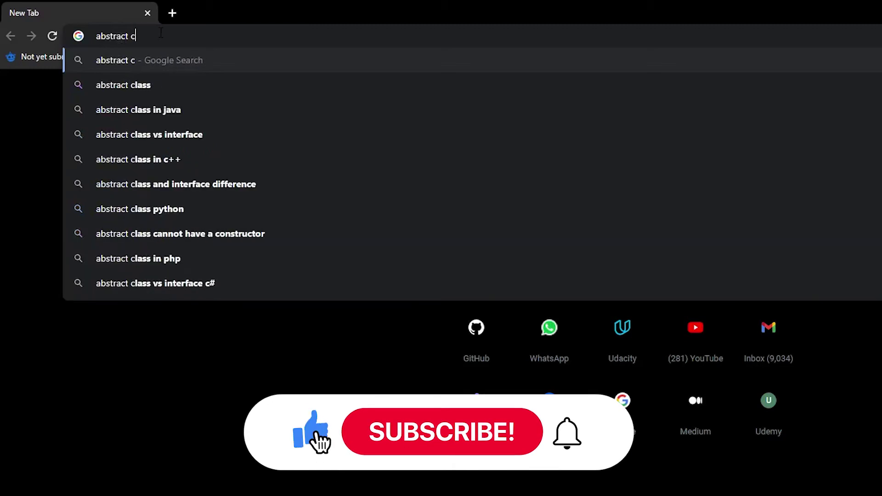
type("ut")
Search Google Images for "abstract city vector" and preview the colourful skyscraper image
key("BackSpace")
key("BackSpace")
type("ity vector")
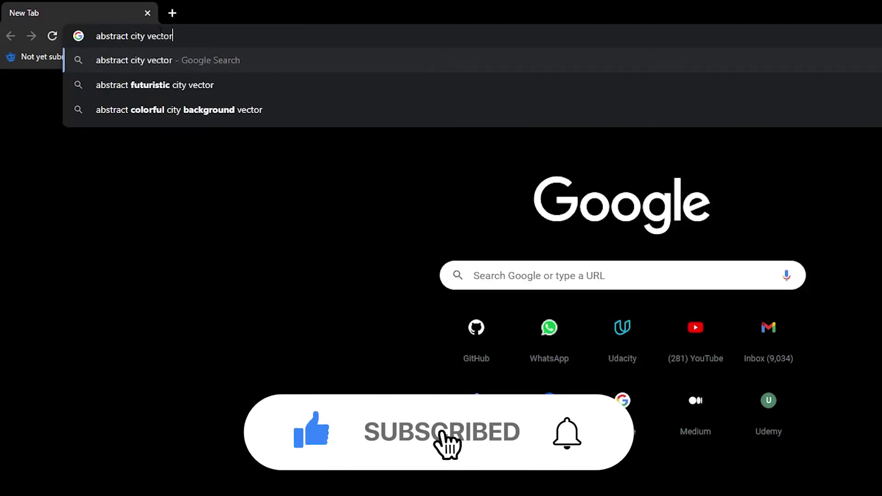
key("Return")
left_click(176, 112)
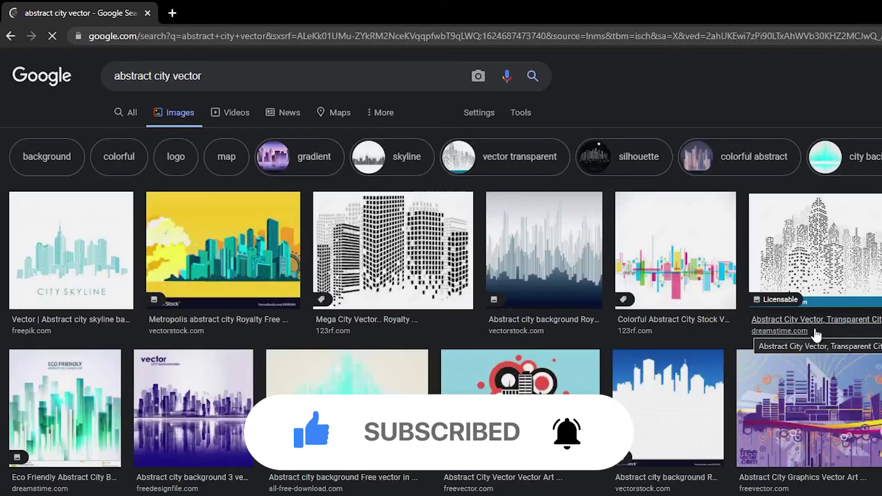
scroll(817, 334, "down", 5)
scroll(817, 334, "down", 5)
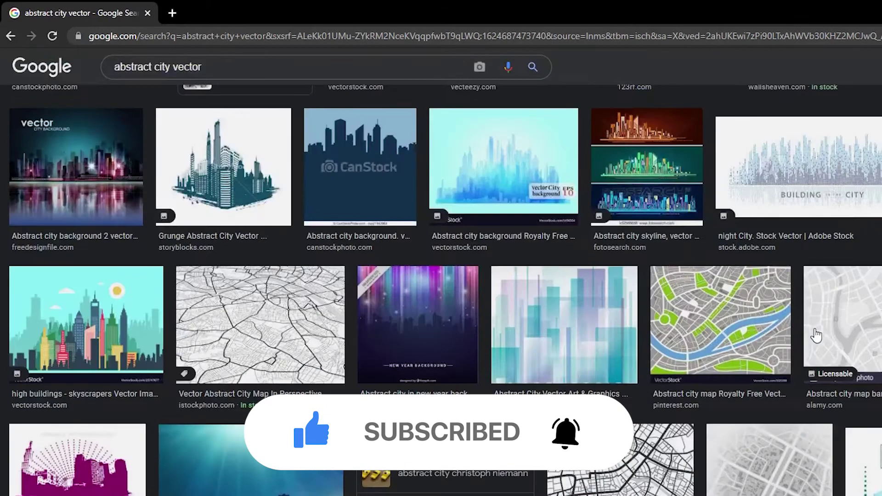
left_click(131, 330)
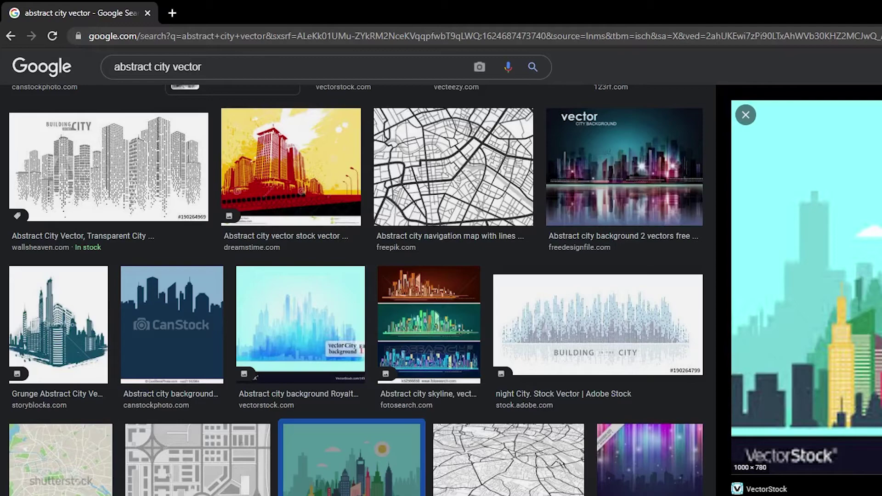
key("alt+Tab")
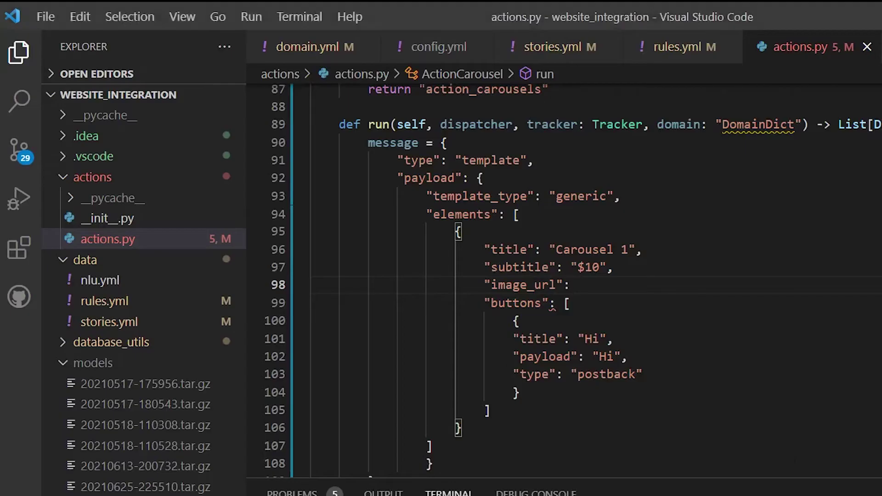
type("\"")
Paste the gstatic link as Carousel 1's image_url and select the element block
key("ctrl+v")
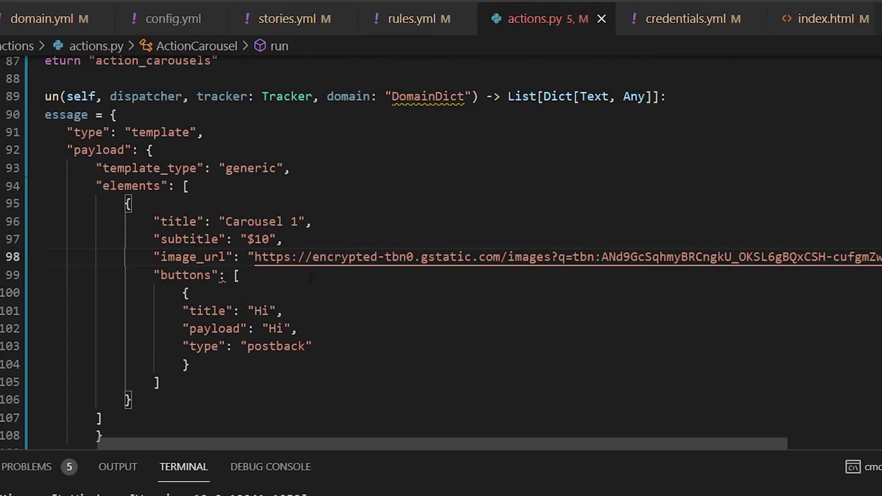
type(",")
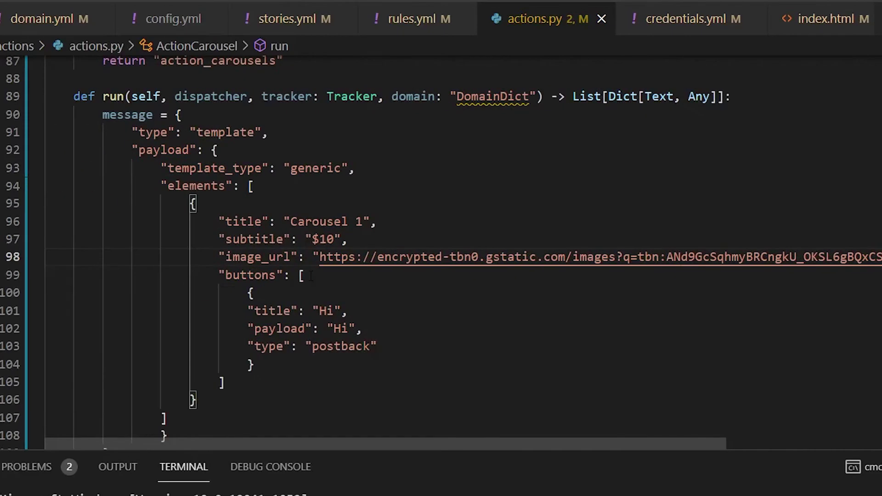
scroll(216, 427, "down", 1)
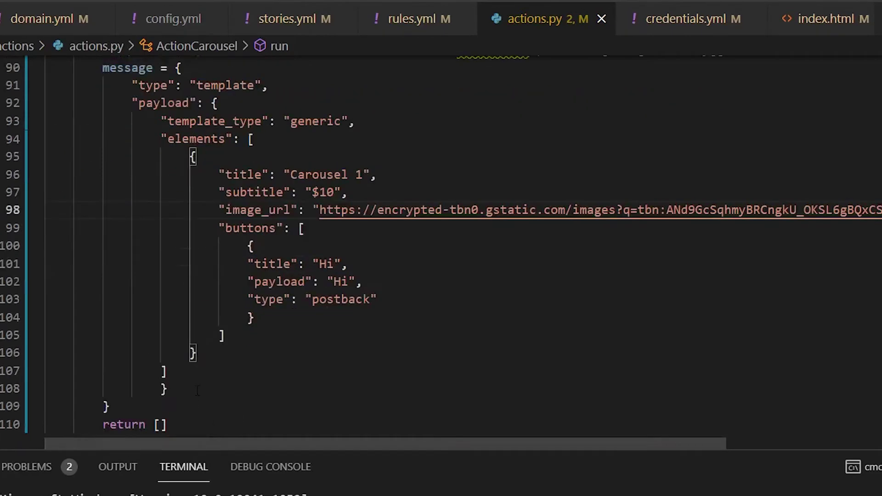
left_click(188, 386)
left_click_drag(197, 353, 190, 156)
key("ctrl+c")
left_click(168, 371)
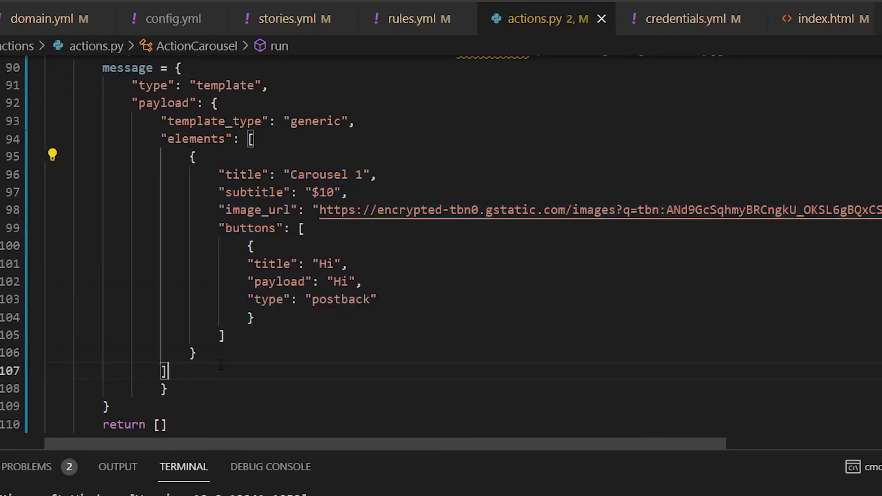
Paste a copy of the element below, retitle it "Carousel 2" and edit its price
left_click(198, 354)
type(",")
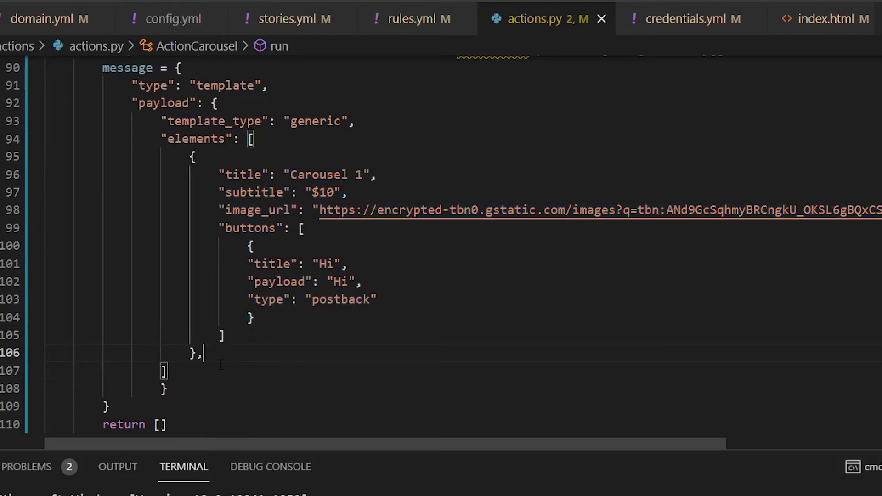
key("Return")
key("ctrl+v")
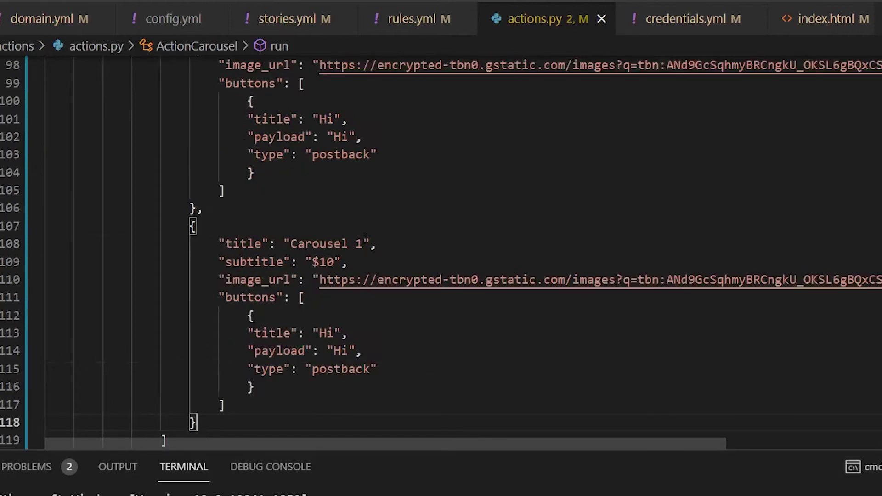
left_click(366, 243)
key("BackSpace")
type("2")
left_click(335, 262)
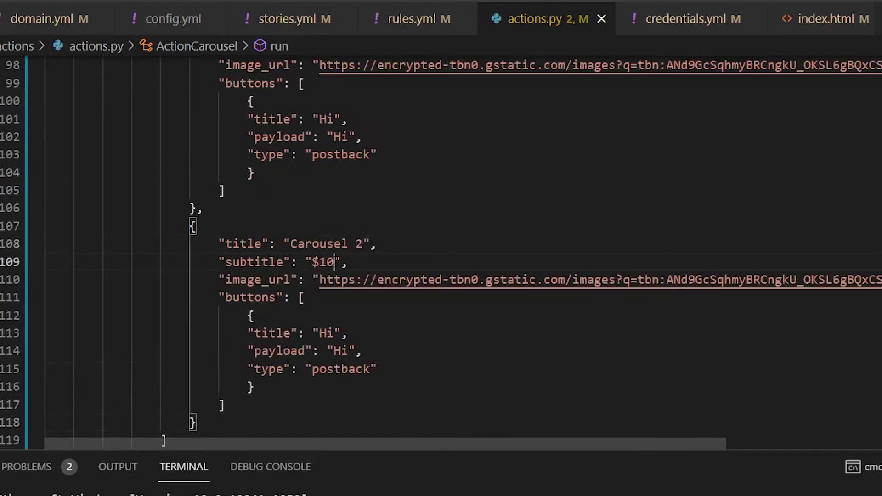
key("BackSpace")
type("2")
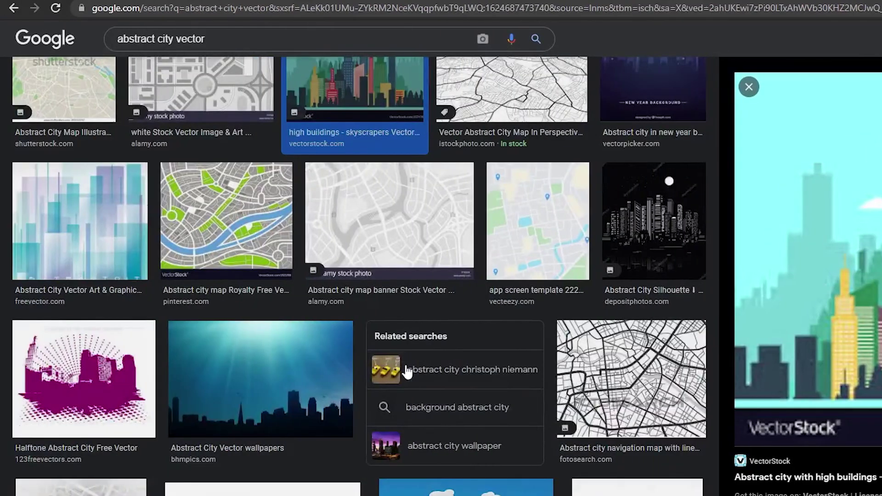
scroll(404, 368, "down", 1)
scroll(406, 370, "down", 5)
scroll(404, 370, "down", 5)
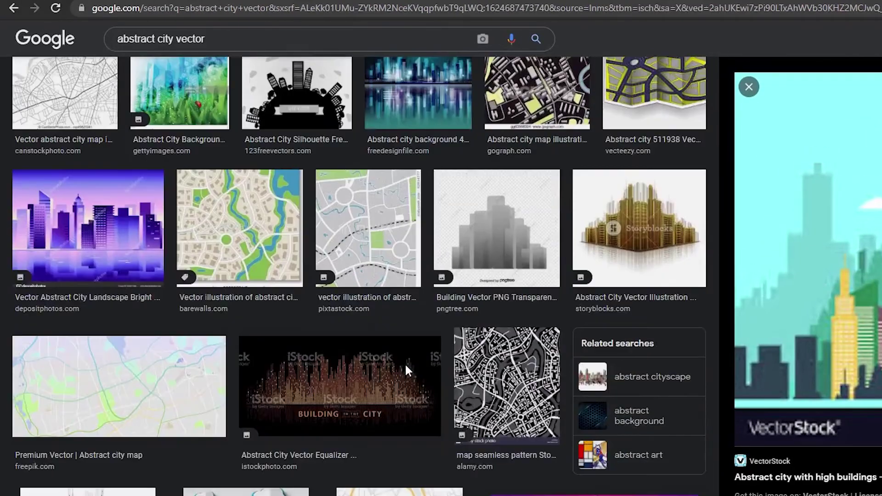
scroll(405, 363, "down", 1)
scroll(404, 363, "down", 5)
scroll(404, 363, "down", 2)
scroll(405, 364, "down", 3)
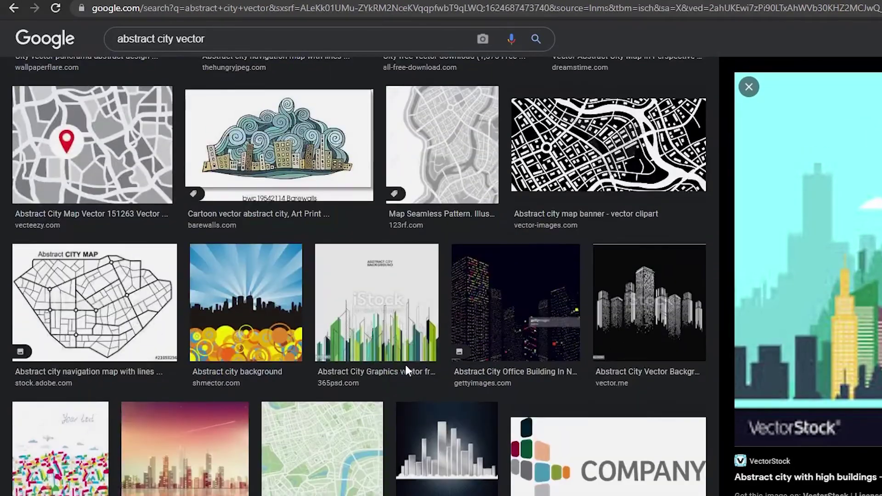
scroll(405, 365, "down", 5)
scroll(168, 213, "up", 5)
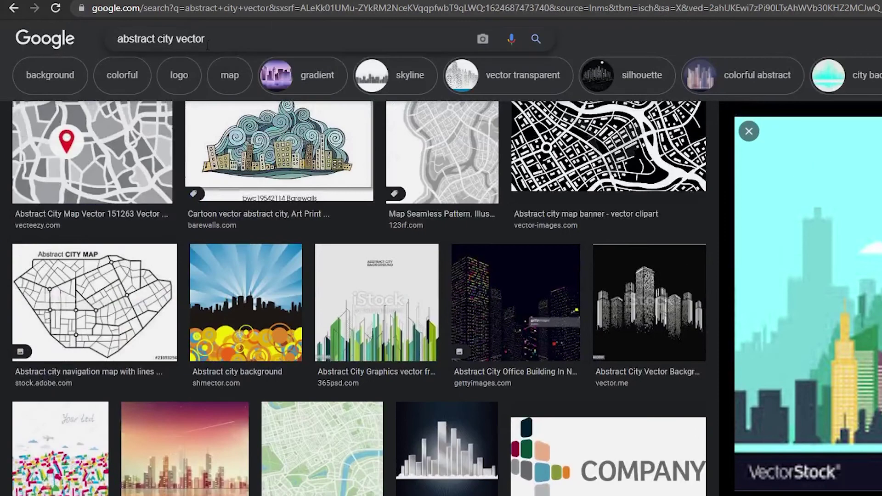
Change the image search to "city illustration" and preview the first Freepik result
left_click_drag(157, 39, 3, 42)
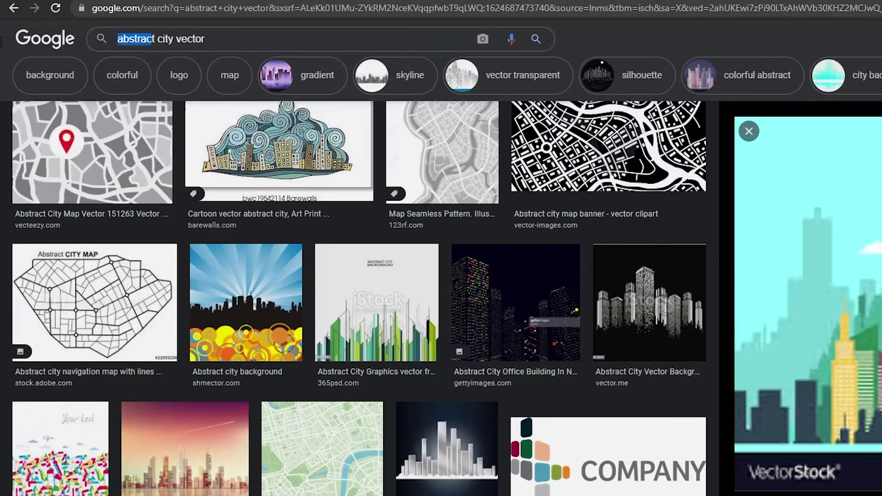
key("BackSpace")
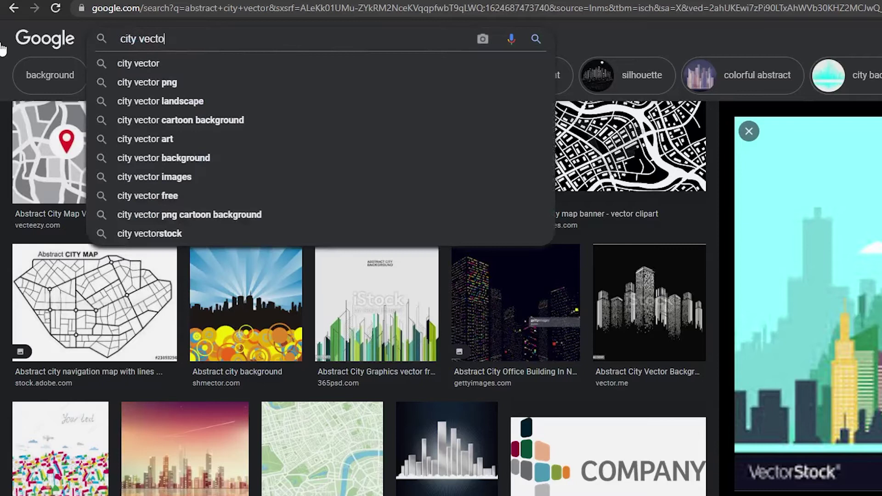
key("BackSpace")
key("BackSpace")
key("BackSpace")
key("BackSpace")
key("BackSpace")
type("illustration")
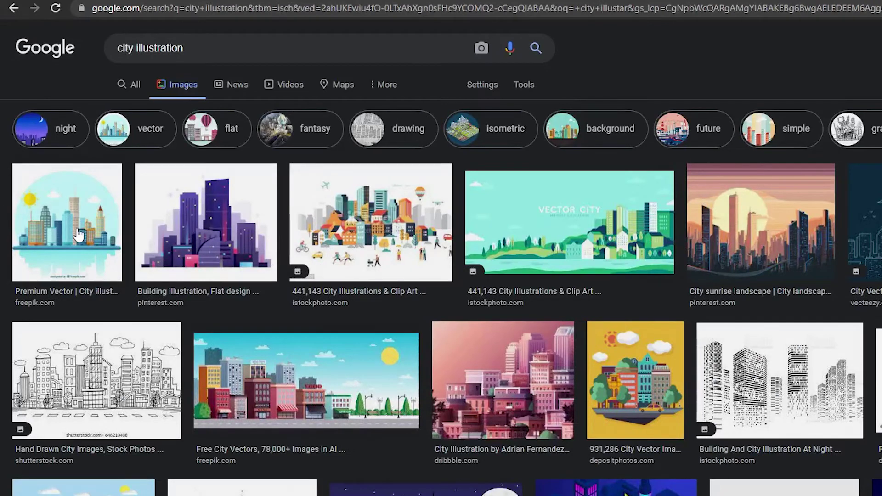
left_click(79, 235)
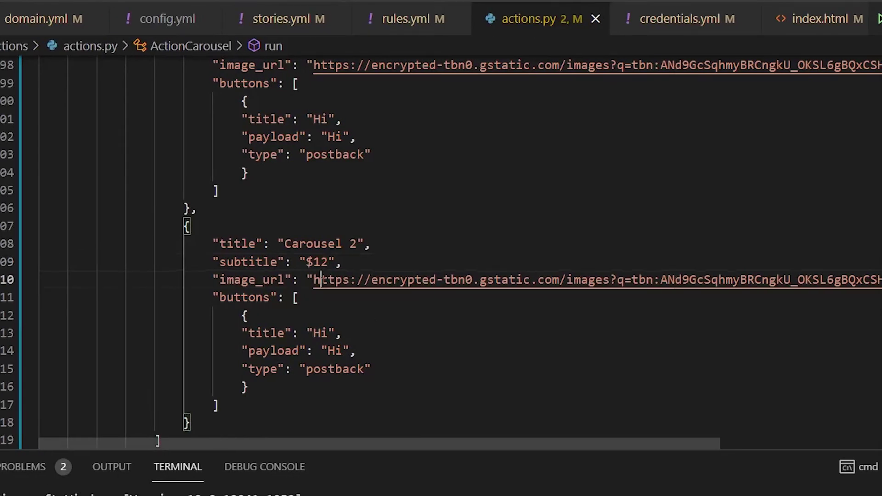
Replace Carousel 2's old image_url value with the Freepik city-illustration link
left_click(314, 280)
key("shift+End")
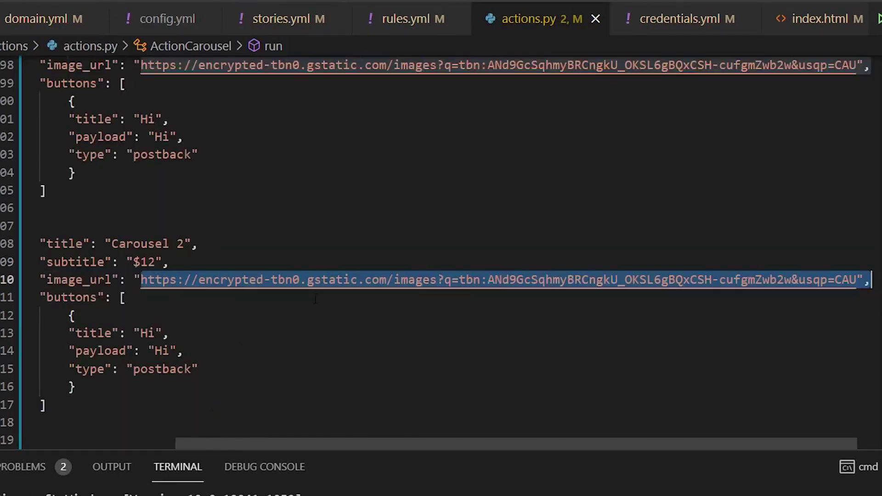
type("https://image.freepik.com/free-vector/city-illustration_23-2147514701.jpg")
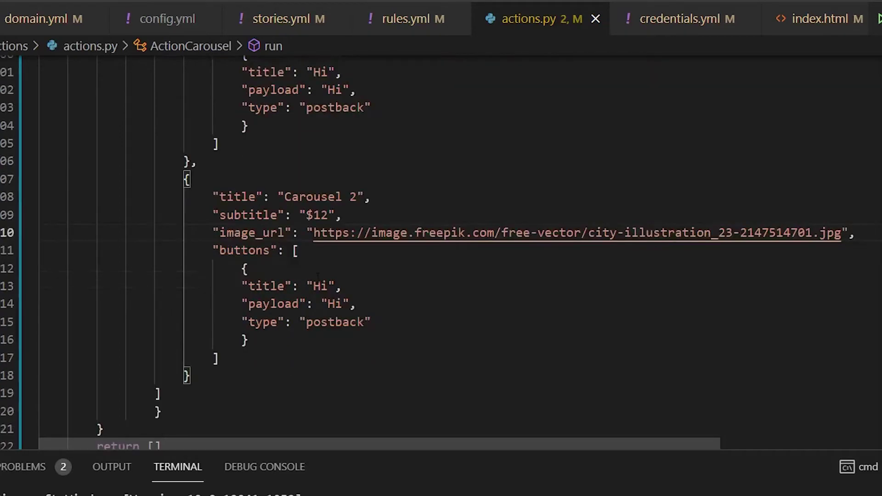
Retitle Carousel 2's button 'Click here', make its type web_url, and rename payload to url
left_click(329, 333)
key("shift+Left")
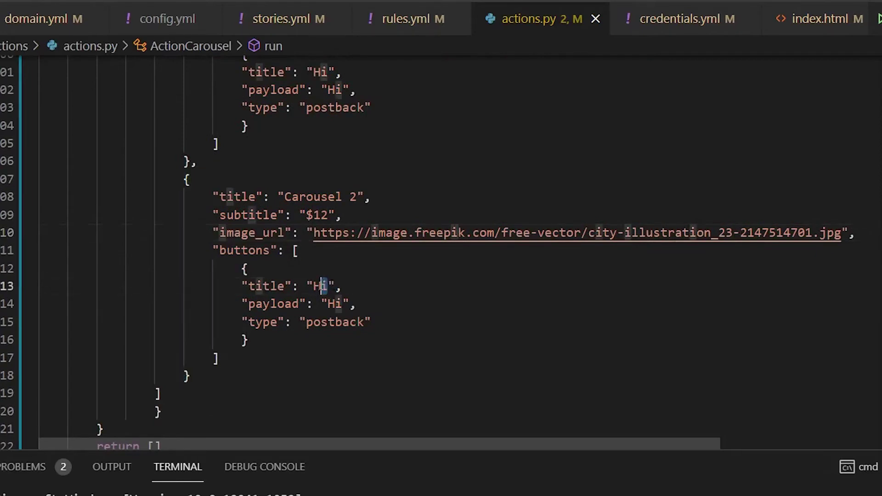
key("shift+Left")
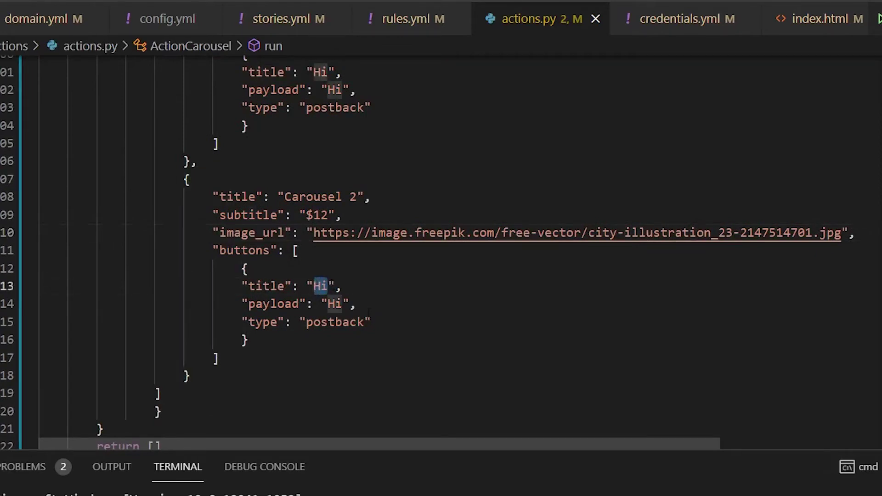
type("Cli")
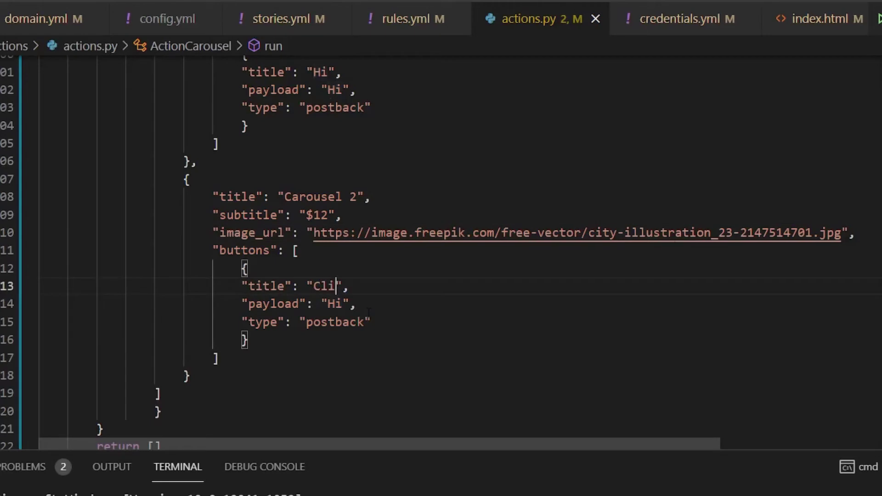
type("ck here")
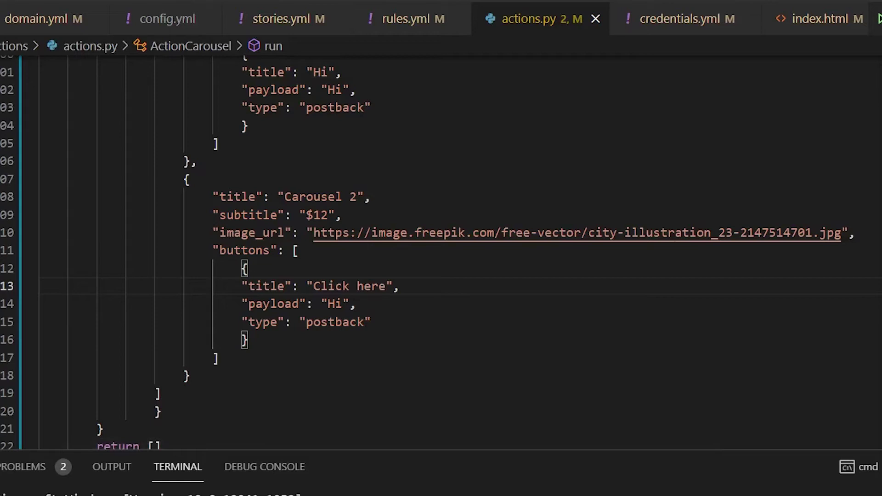
double_click(338, 322)
type("web")
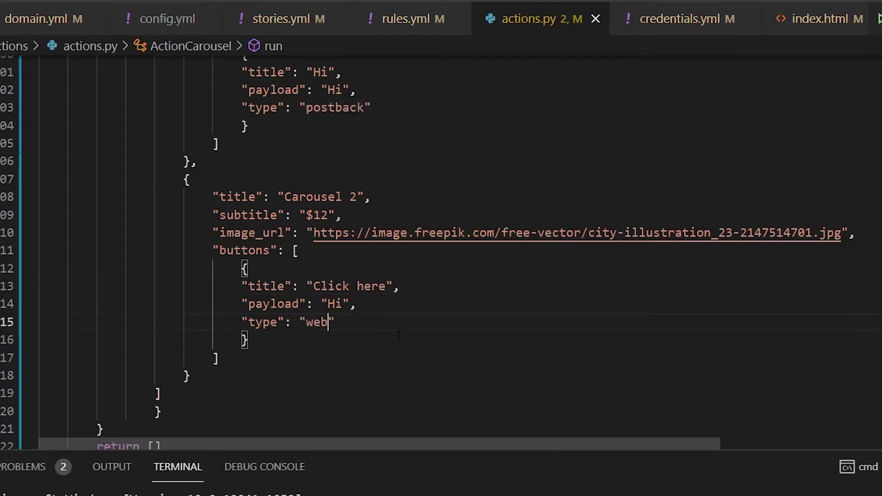
type("_url")
key("Up")
key("Left")
key("Left")
key("Left")
key("Left")
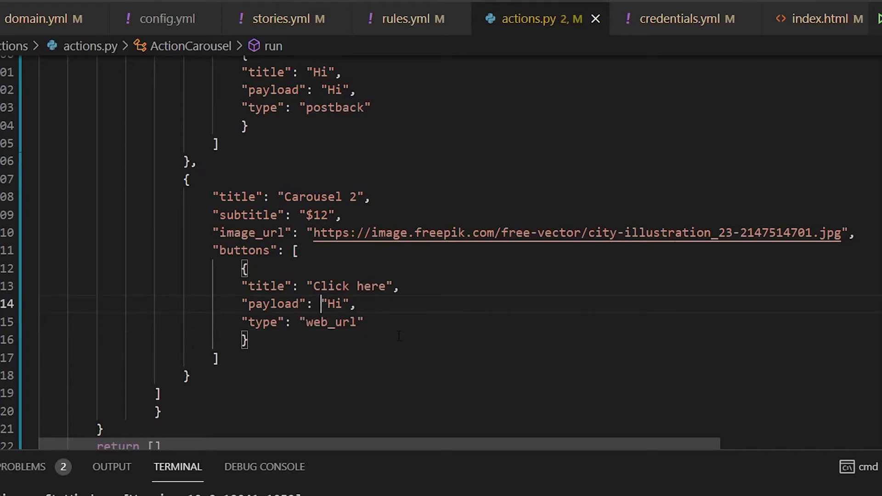
key("Left")
key("Left")
key("Left")
key("shift+Left")
key("shift+Left")
key("shift+Left")
key("shift+Left")
key("shift+Left")
key("shift+Left")
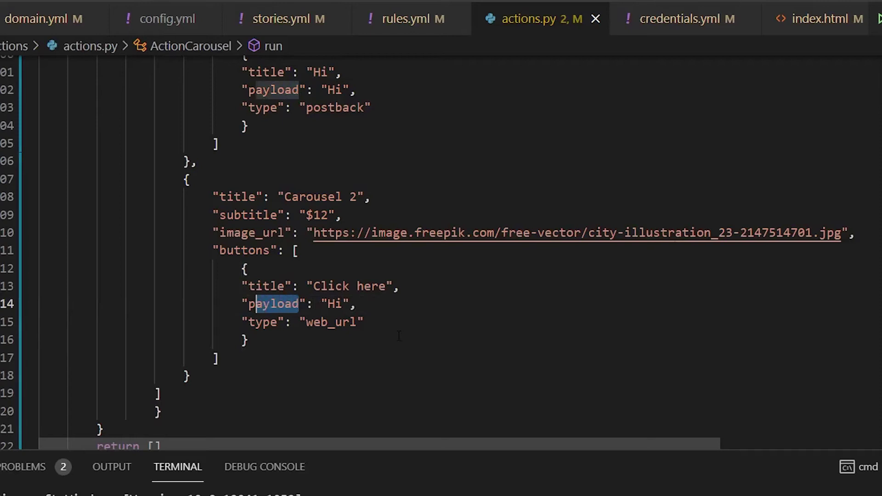
key("shift+Left")
type("url")
Replace the url value Hi with the pasted Freepik city image link
key("End")
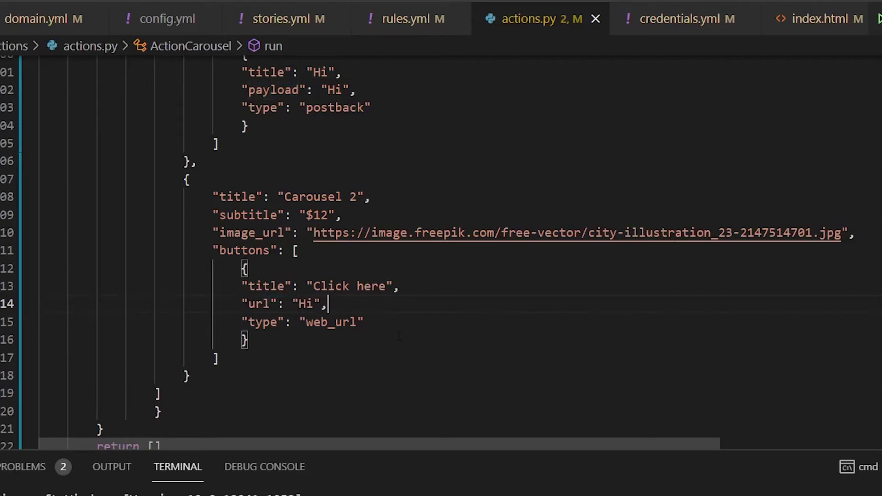
key("Left")
key("Left")
key("BackSpace")
key("BackSpace")
type("https://image.freepik.com/free-vector/city-illustration_23-2147514701.jpg")
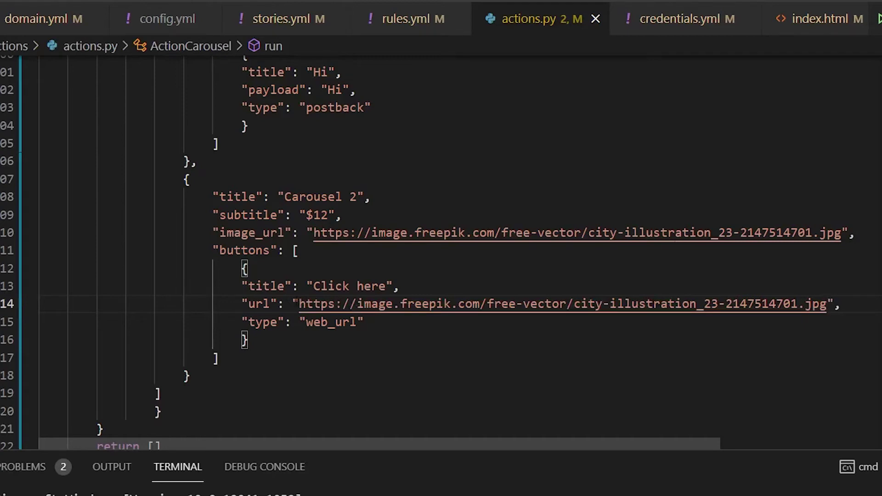
left_click(610, 304)
left_click(359, 304)
left_click_drag(308, 286, 389, 285)
left_click(392, 304)
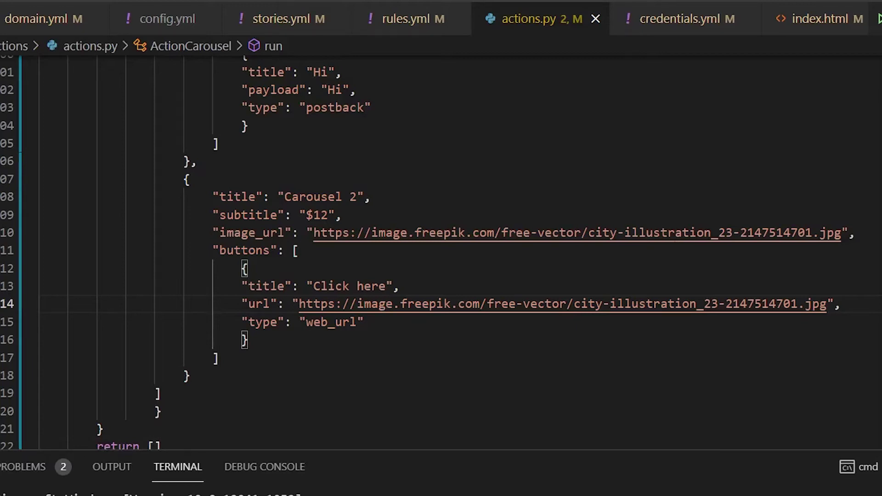
left_click(270, 343)
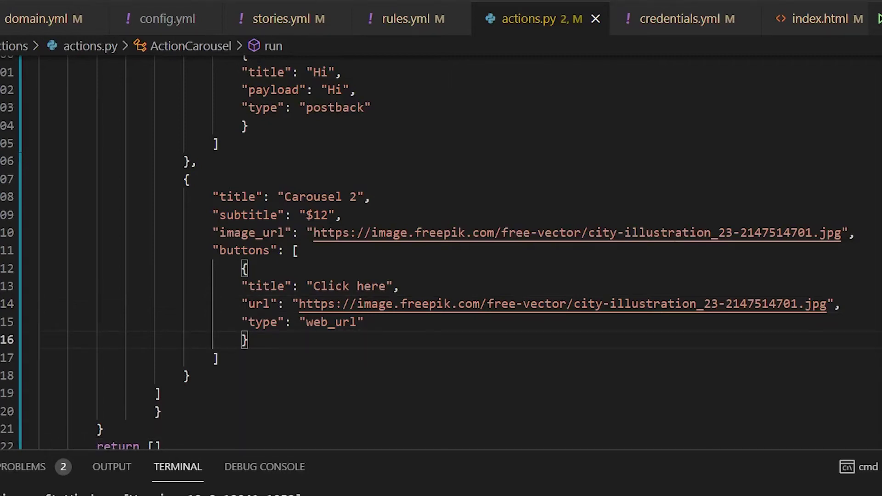
Add dispatcher.utter_message(attachment=message) before ActionCarousel's return statement in actions.py
key("Down")
key("Down")
scroll(235, 321, "up", 2)
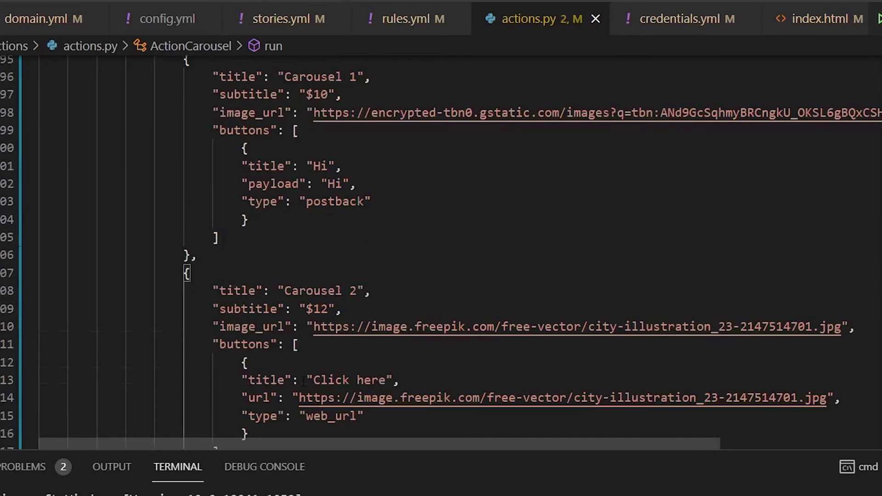
scroll(234, 322, "down", 4)
left_click(178, 336)
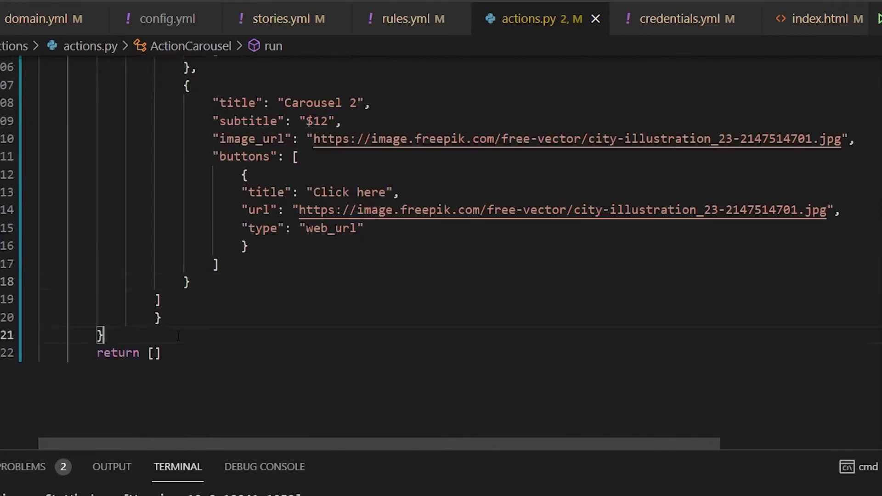
key("Return")
type("dis")
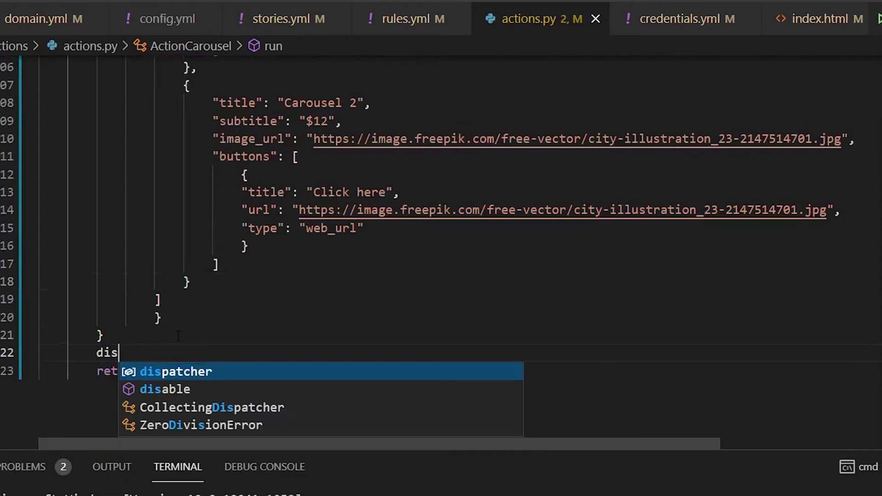
key("Tab")
type(",")
key("BackSpace")
type(".u")
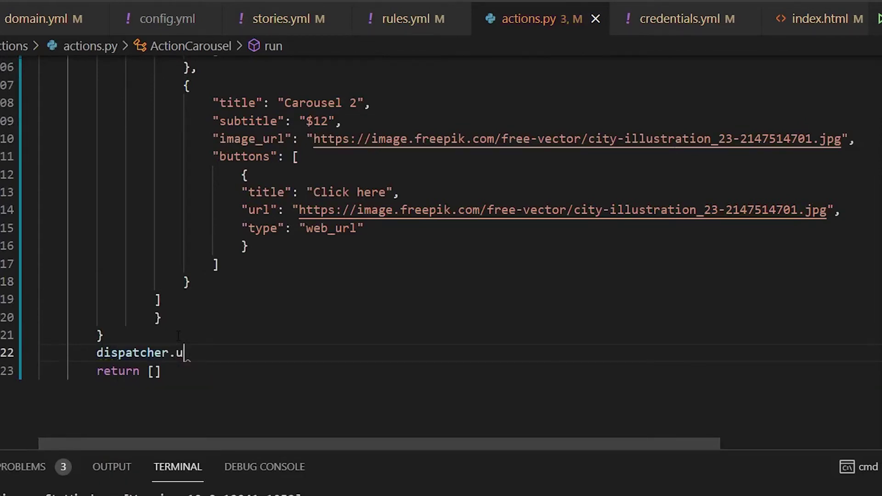
type("tter_")
type("message(")
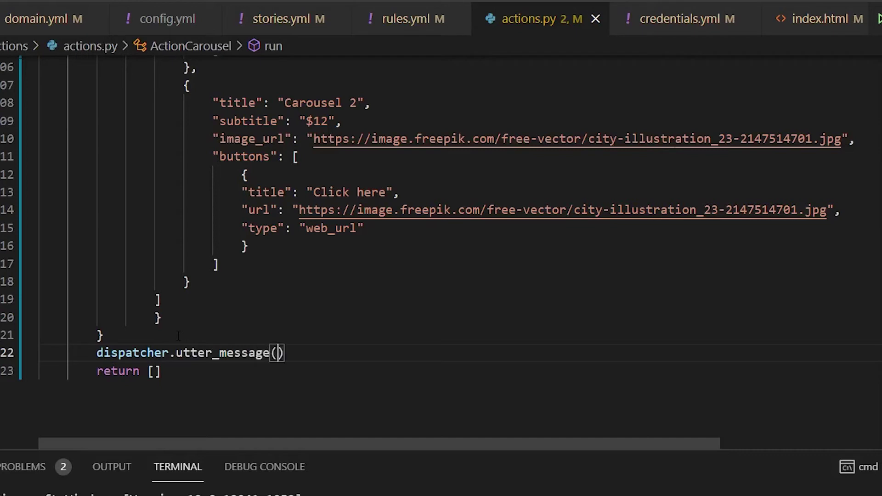
type("a")
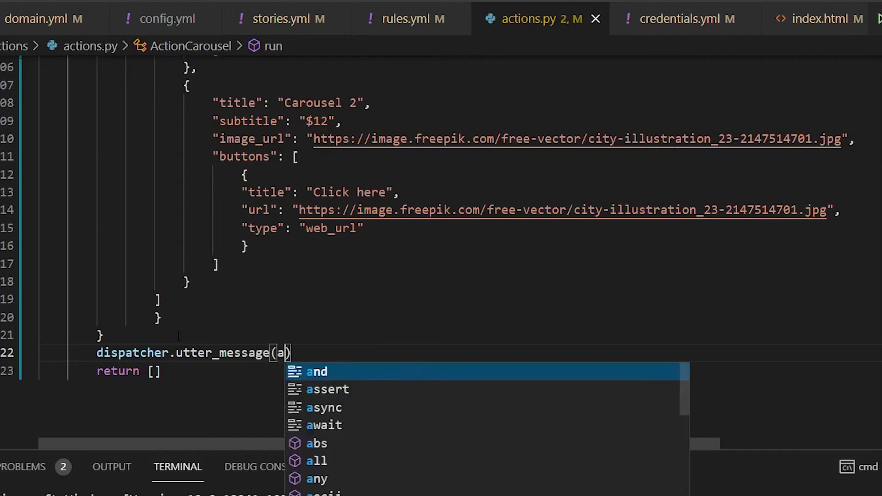
type("ttachmen")
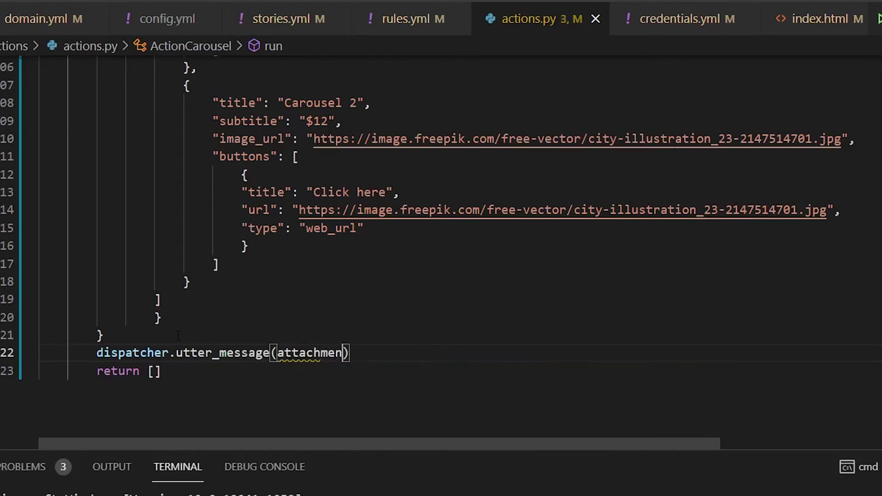
type("t=")
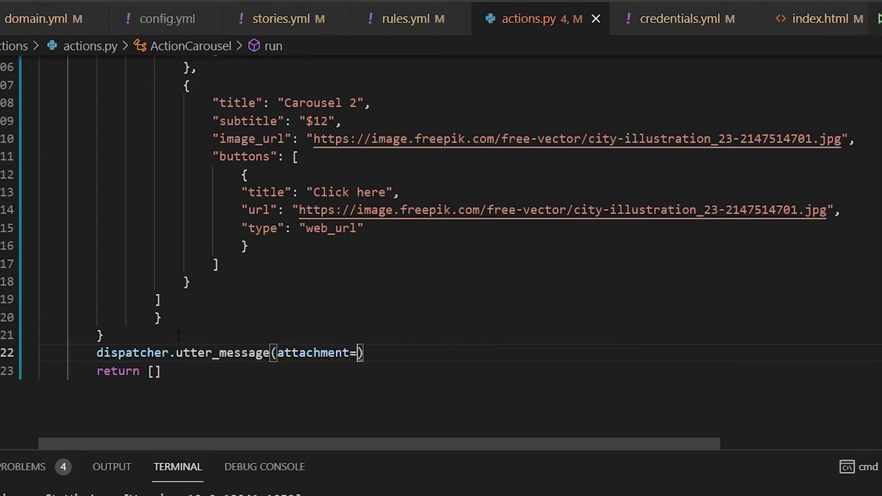
type("\"")
scroll(441, 248, "up", 2)
scroll(442, 248, "down", 3)
scroll(441, 248, "up", 4)
scroll(441, 248, "down", 4)
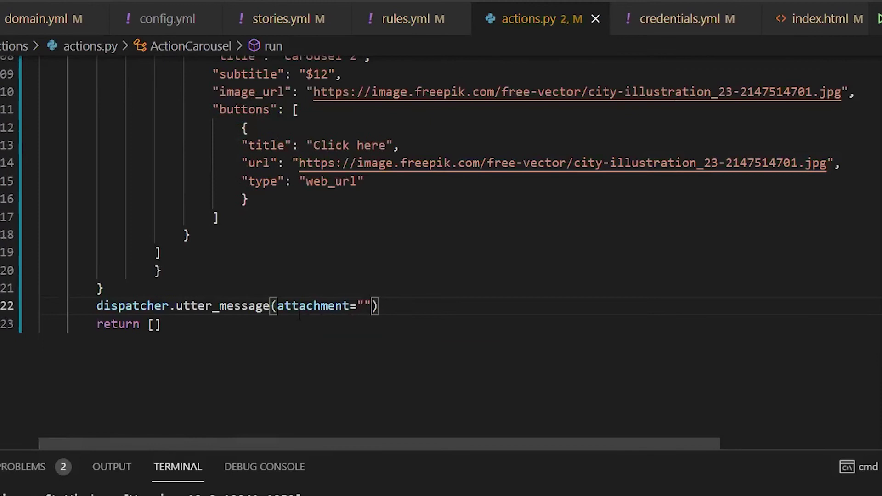
key("BackSpace")
type("mes")
key("Return")
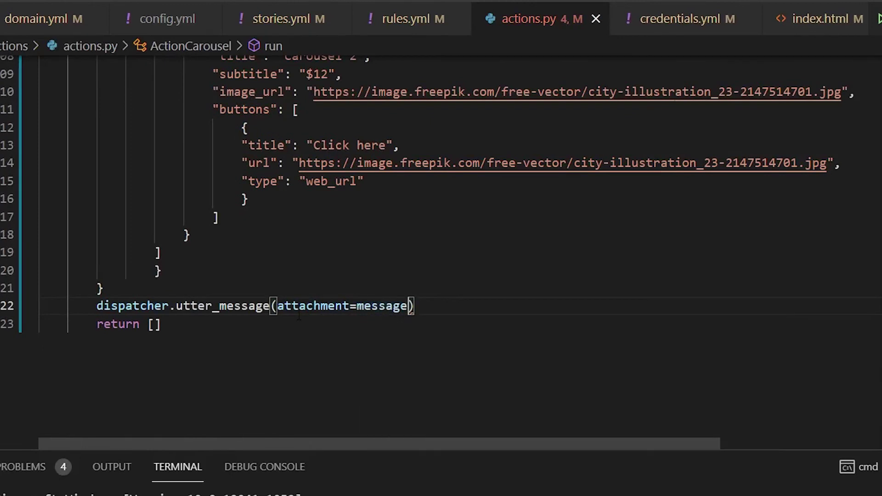
scroll(442, 249, "up", 4)
scroll(389, 335, "up", 5)
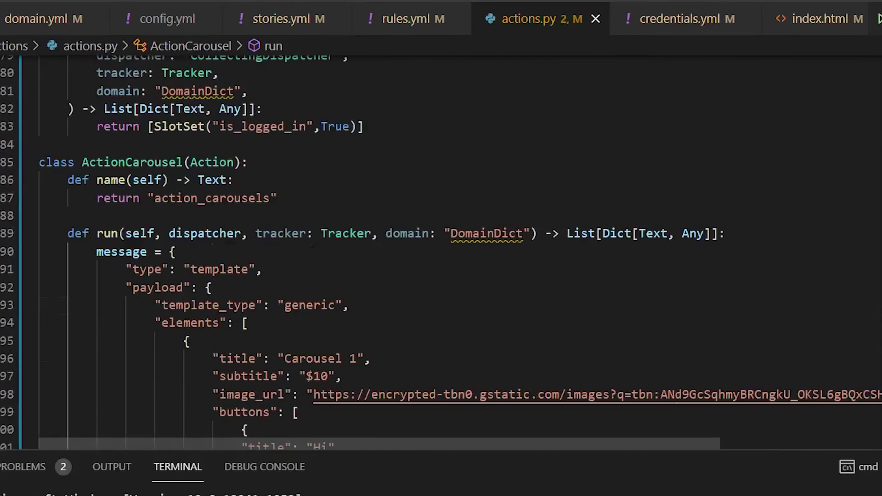
Copy the name action_carousels and list it under actions in domain.yml
left_click_drag(270, 197, 154, 198)
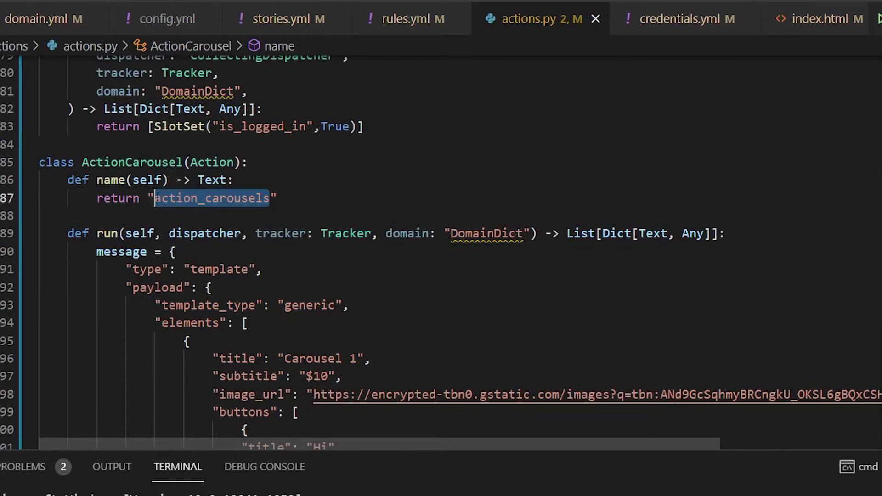
left_click(38, 18)
scroll(225, 243, "down", 5)
scroll(225, 243, "down", 5)
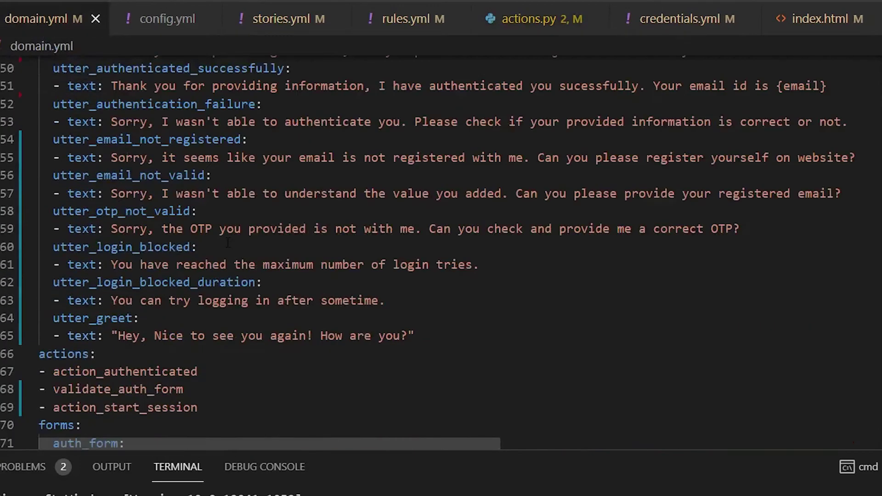
scroll(225, 243, "down", 5)
scroll(225, 243, "up", 2)
left_click(223, 216)
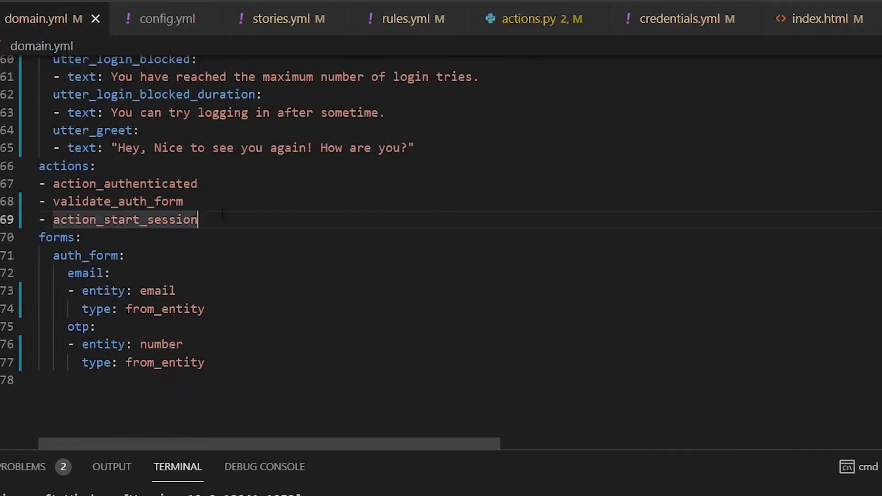
key("Return")
type("- action_carousels")
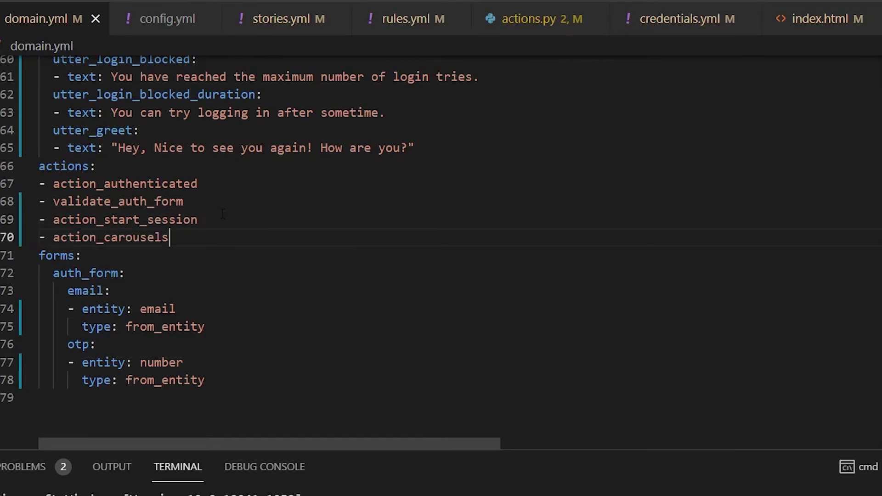
scroll(261, 317, "up", 1)
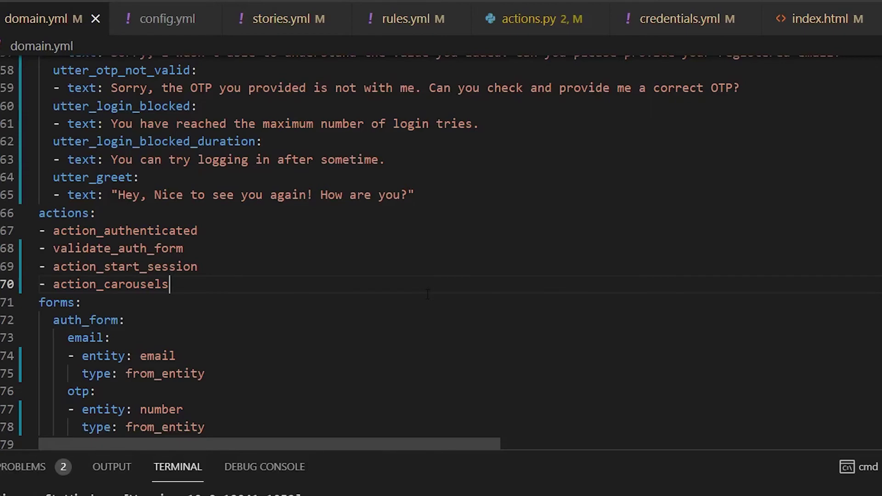
scroll(427, 294, "down", 4)
scroll(427, 295, "up", 4)
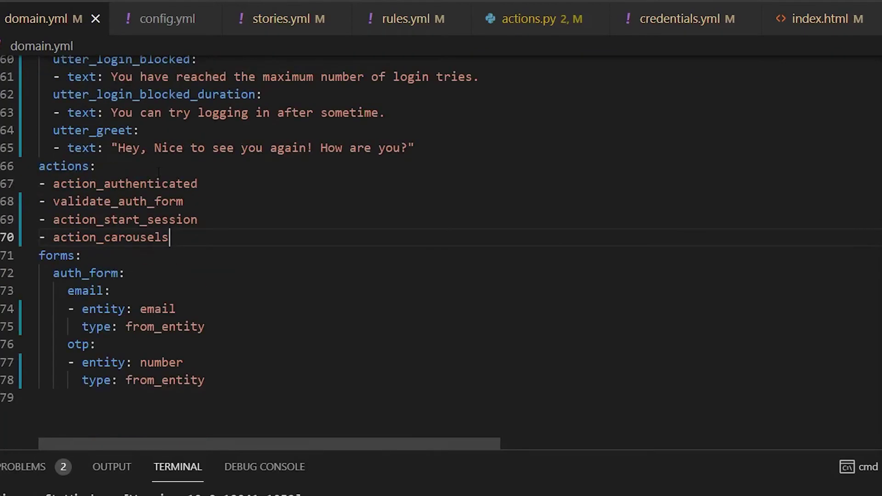
left_click(293, 28)
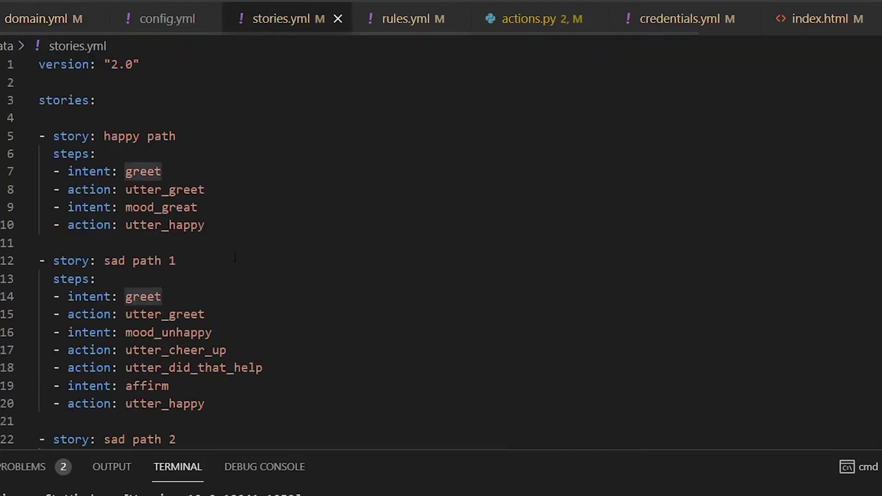
scroll(235, 257, "down", 5)
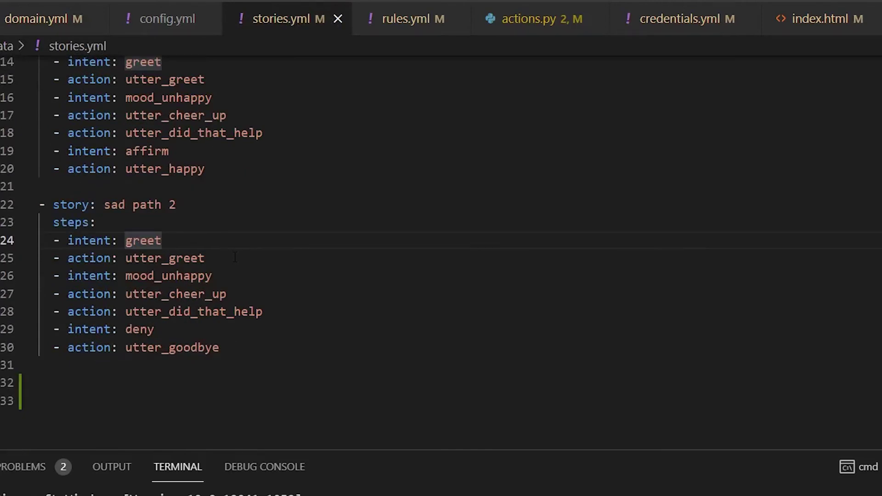
Add a new 'story: carousel' entry after the last story in stories.yml
left_click(234, 258)
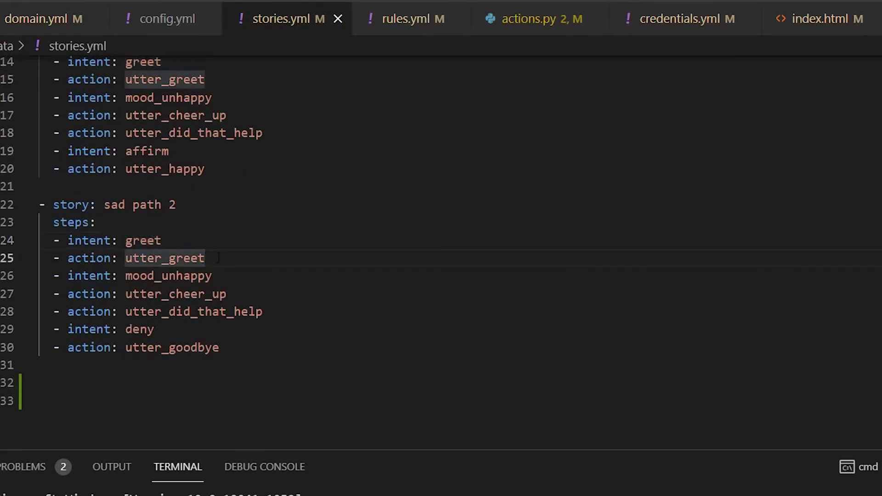
left_click(247, 378)
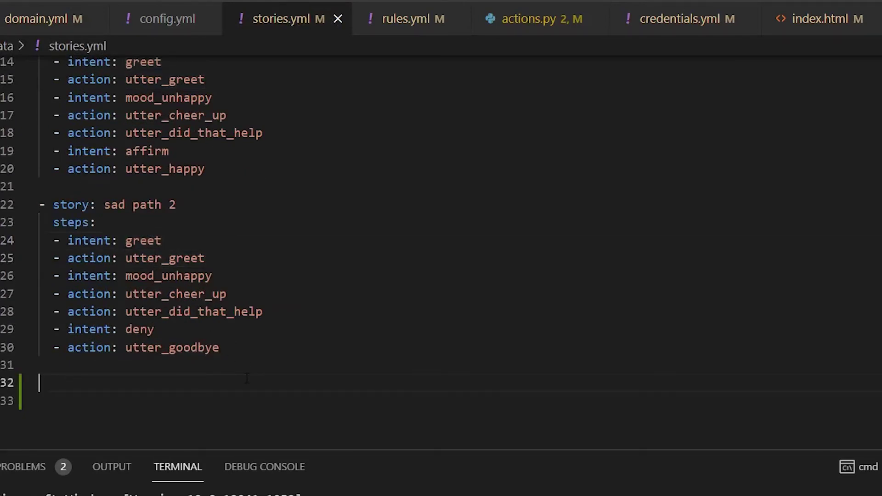
type("- story")
type(":")
key("Return")
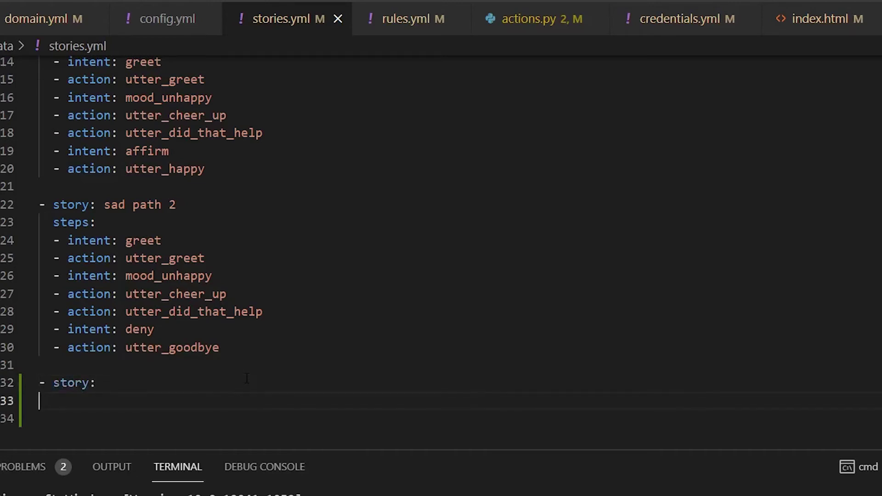
type("steps:")
key("Up")
key("End")
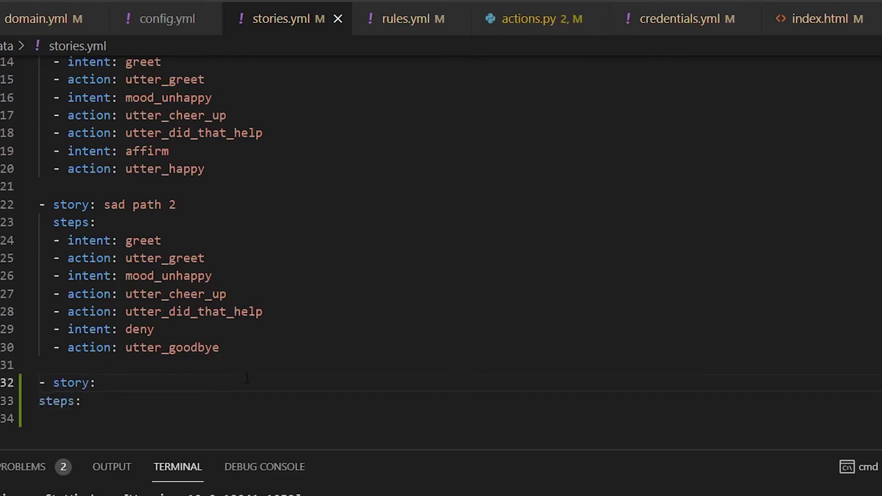
type("carou")
type("sel")
Give the carousel story indented steps: intent greet, then action action_carousels
key("Down")
key("Home")
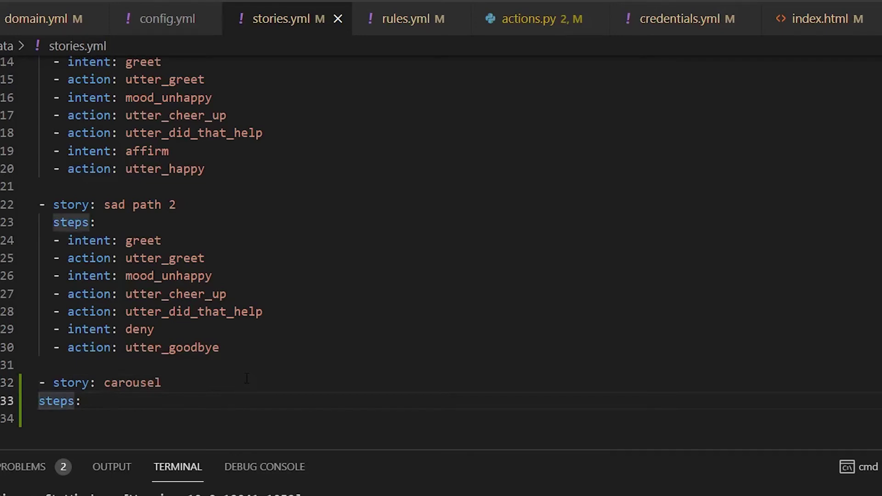
key("Tab")
key("End")
key("Return")
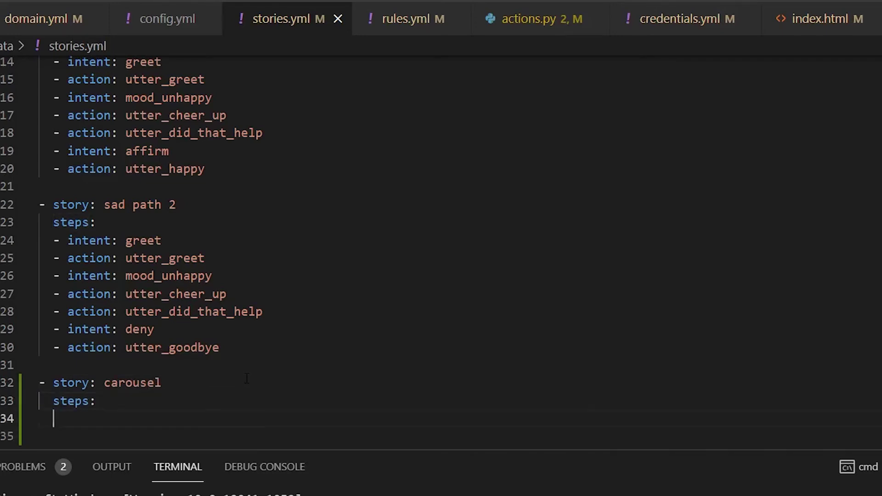
type("- int")
type("ent: greet")
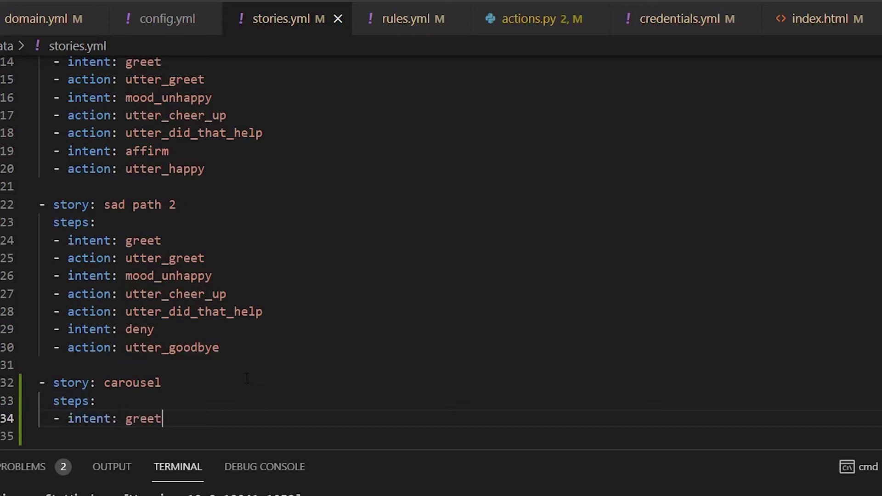
key("Return")
type("- ")
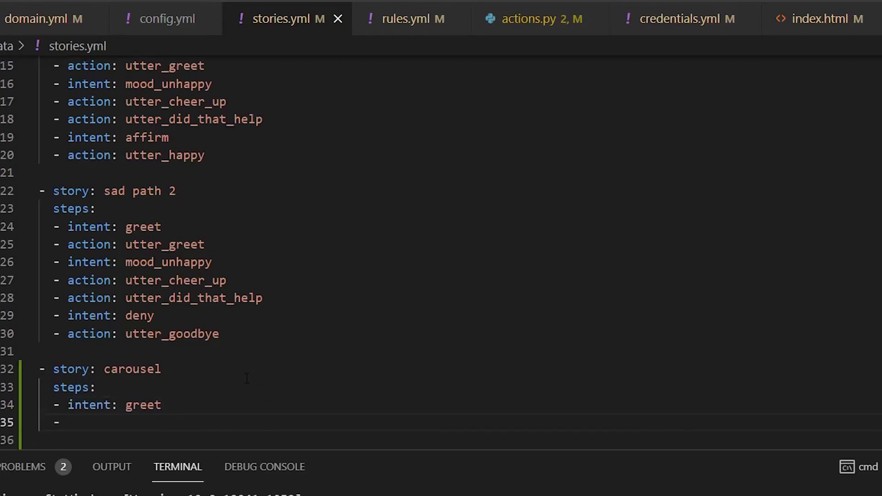
type("action: action_carousels")
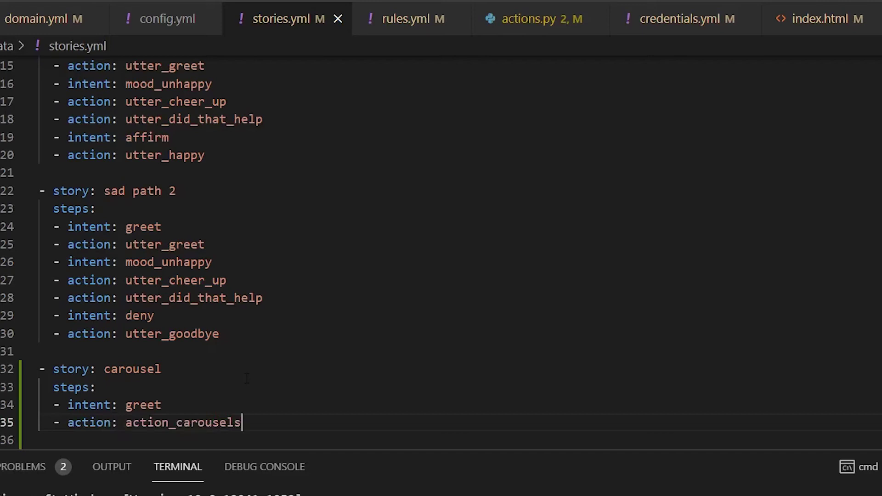
left_click_drag(276, 423, 38, 405)
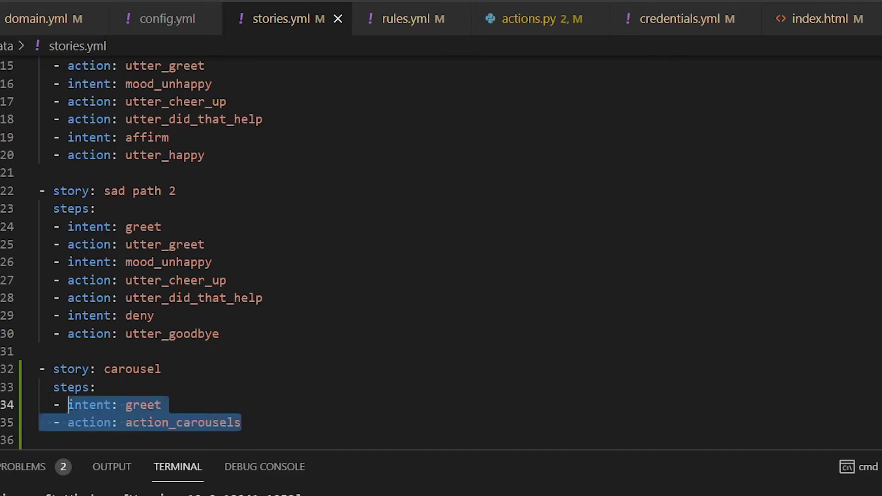
left_click(300, 427)
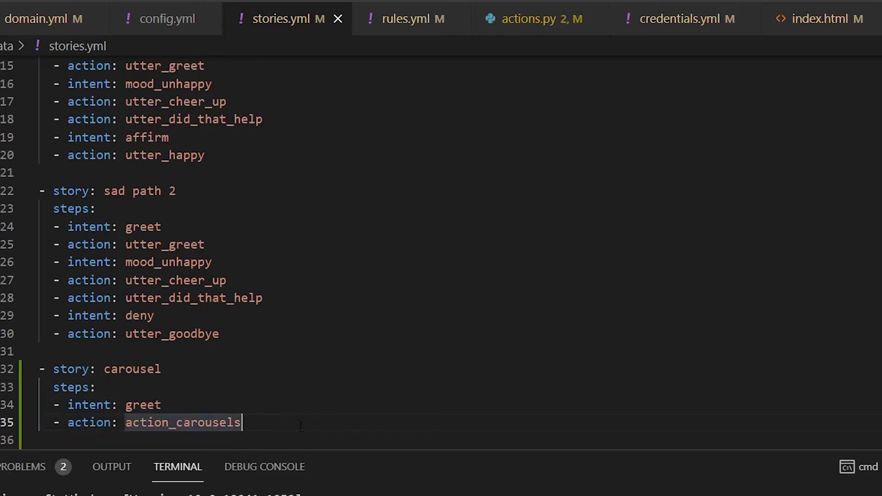
scroll(190, 306, "down", 2)
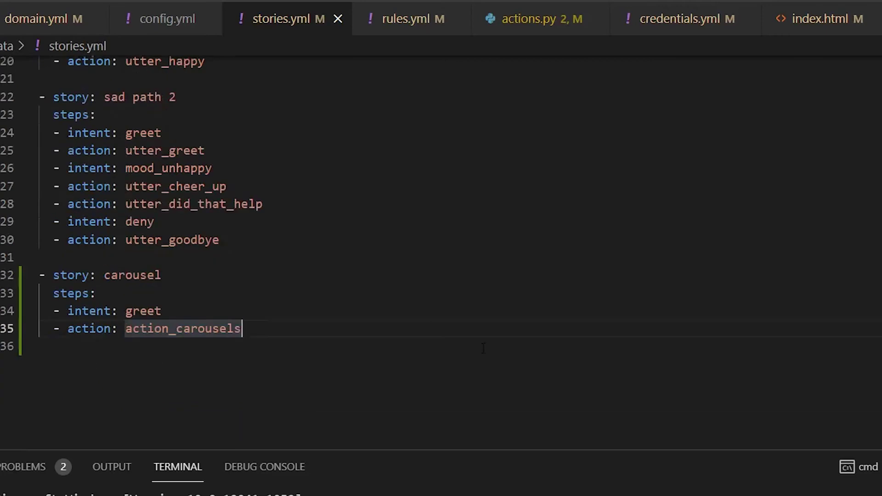
scroll(191, 307, "up", 1)
scroll(191, 306, "up", 2)
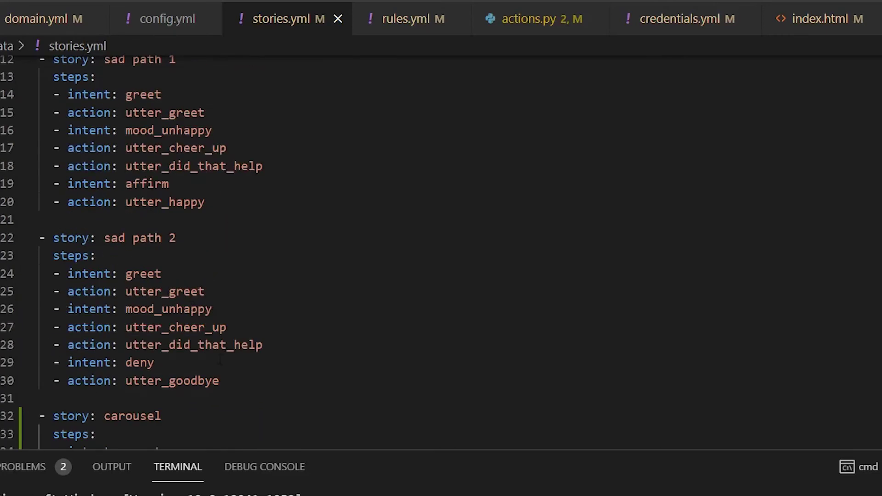
Replace utter_greet with action_carousels in the sad path 2 story
left_click(240, 379)
key("shift+Up")
key("Up")
key("Up")
key("Up")
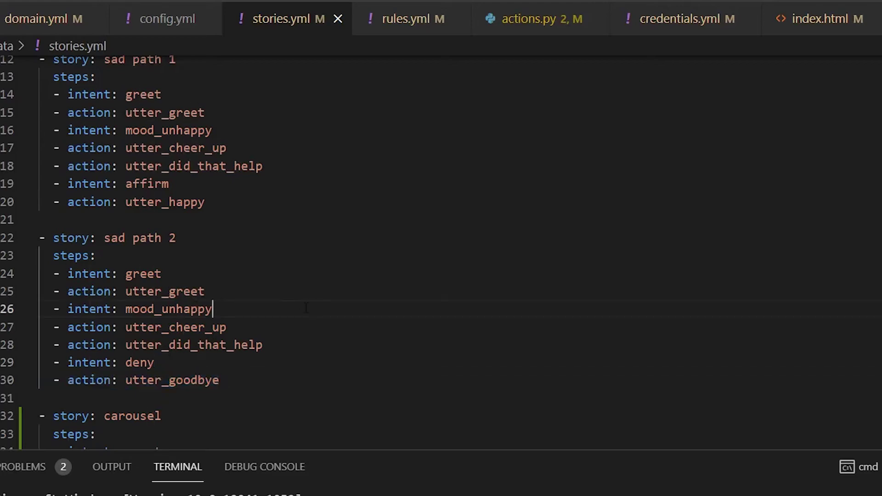
key("Up")
key("shift+Left")
key("shift+Left")
key("shift+Left")
key("shift+Left")
type("action_carousels")
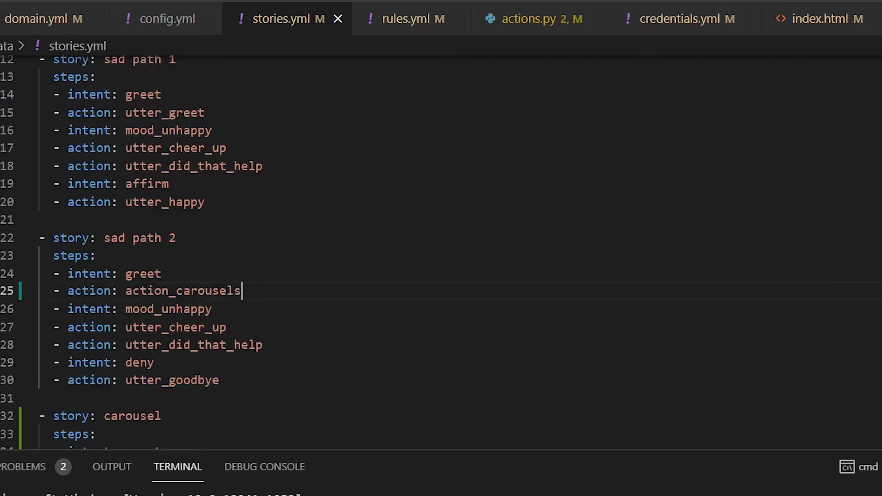
scroll(442, 249, "up", 3)
Replace utter_greet with action_carousels in the sad path 1 and happy path stories
left_click(205, 253)
double_click(200, 252)
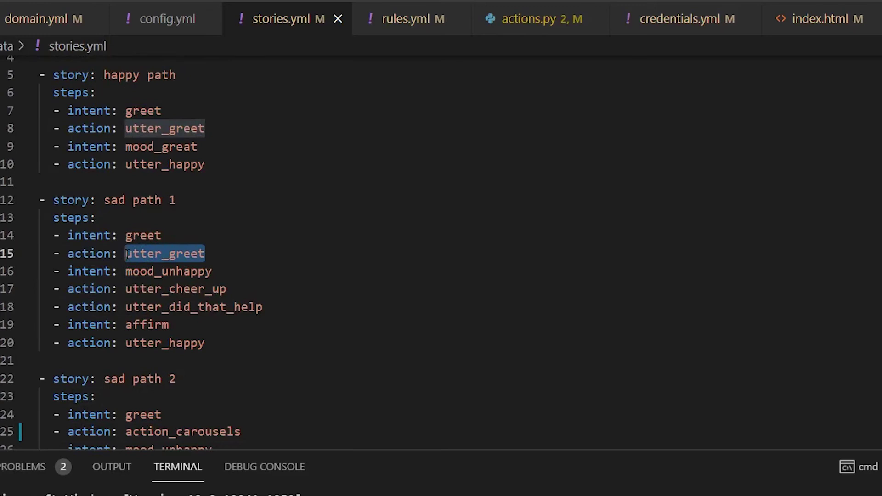
type("action_carousels")
scroll(218, 173, "up", 1)
left_click(218, 173)
key("shift+Left")
key("shift+Left")
key("shift+Left")
key("shift+Left")
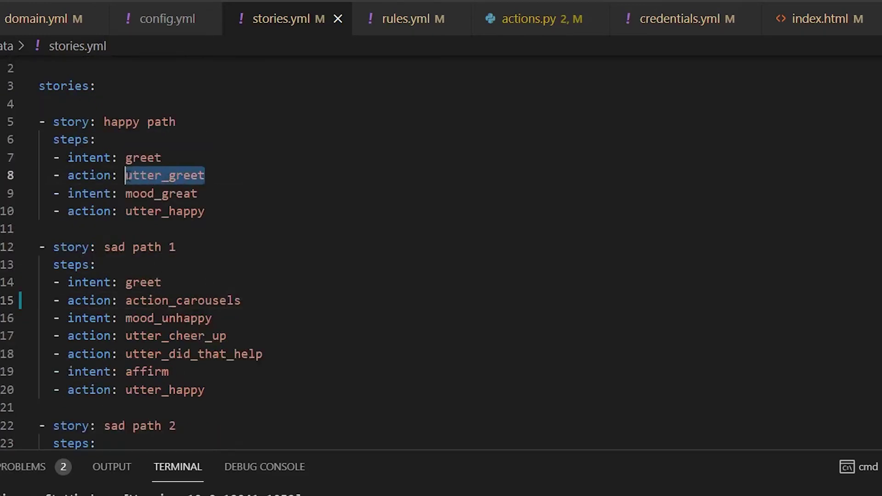
type("action_carousels")
key("Down")
key("Down")
Change the first button's title and payload from Hi to Happy in actions.py
key("ctrl+Tab")
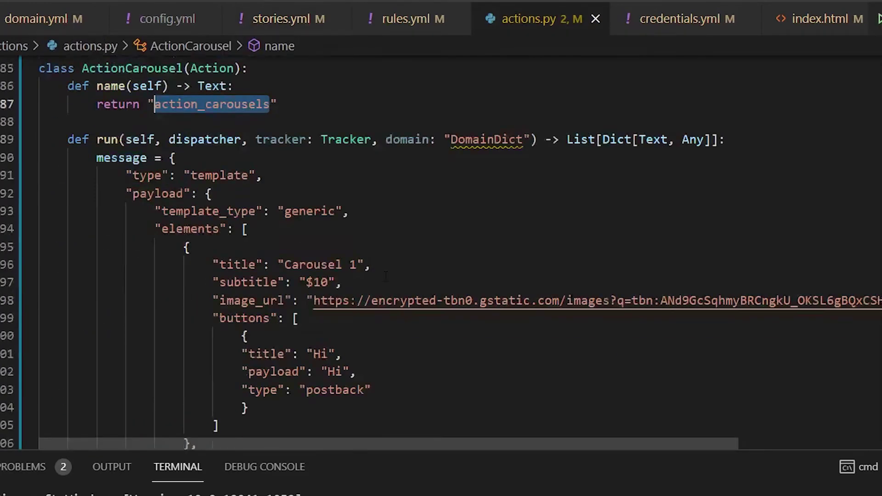
double_click(320, 307)
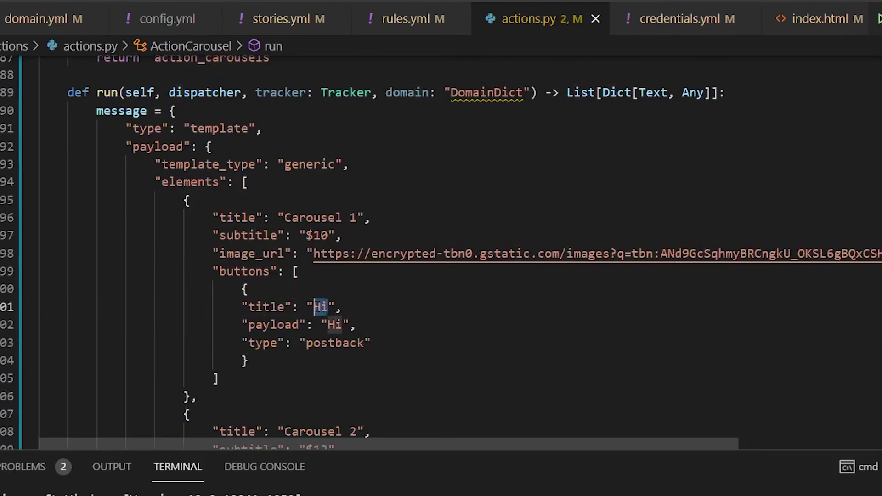
type("Happy")
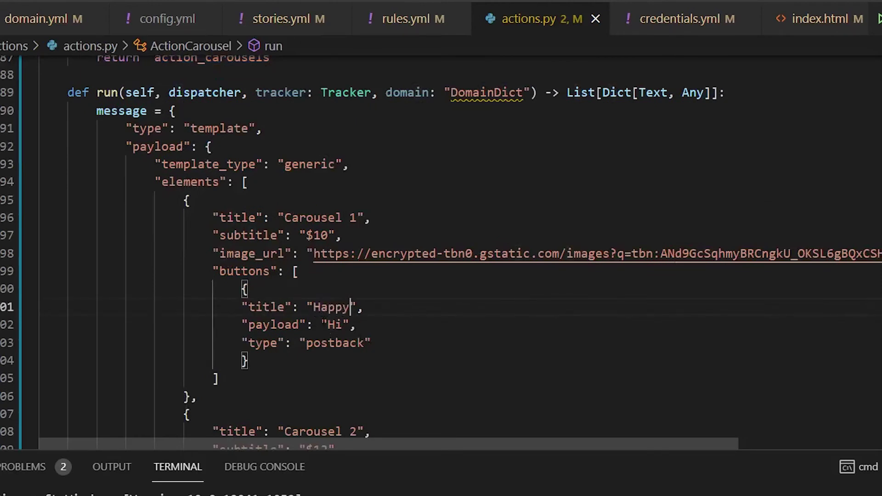
double_click(335, 325)
type("H")
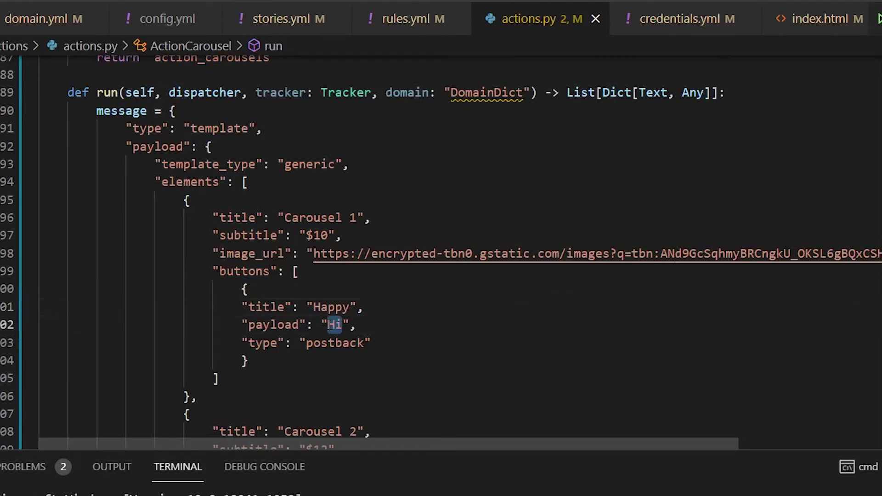
type("app")
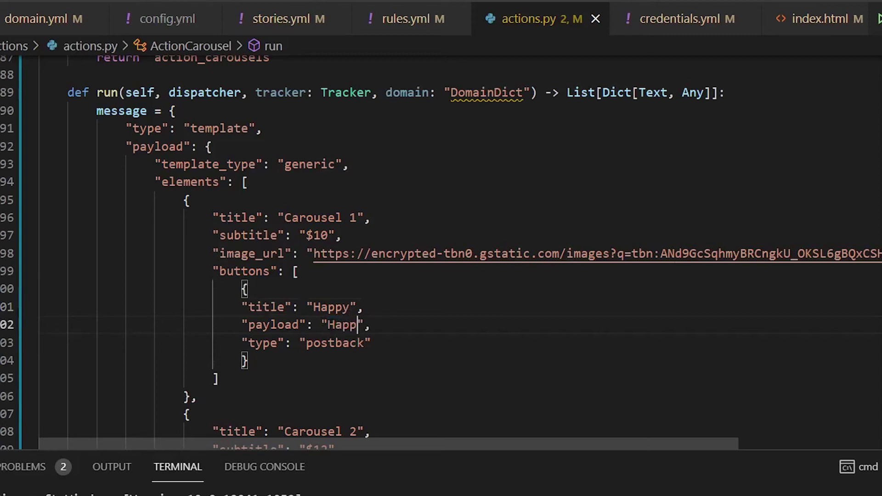
type("y")
key("End")
scroll(417, 317, "down", 3)
scroll(418, 318, "down", 1)
scroll(418, 317, "up", 2)
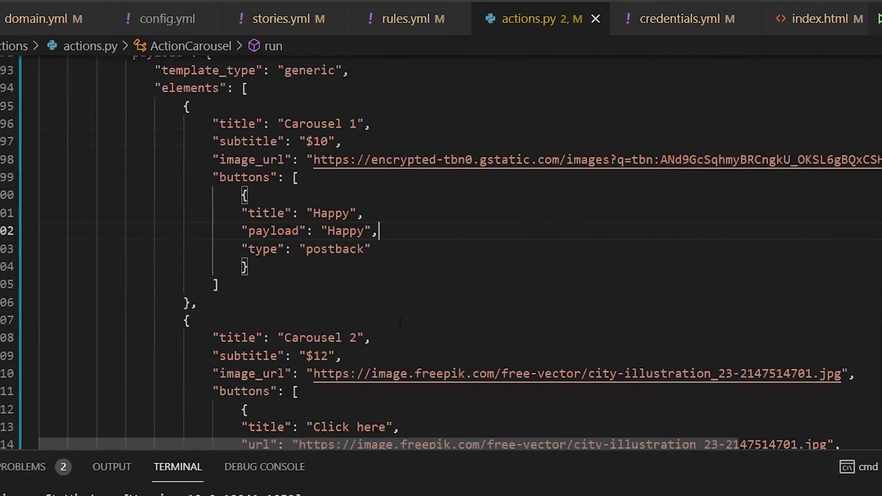
scroll(418, 317, "down", 2)
scroll(417, 317, "up", 3)
Duplicate the Happy button block on a new line below it
left_click(301, 314)
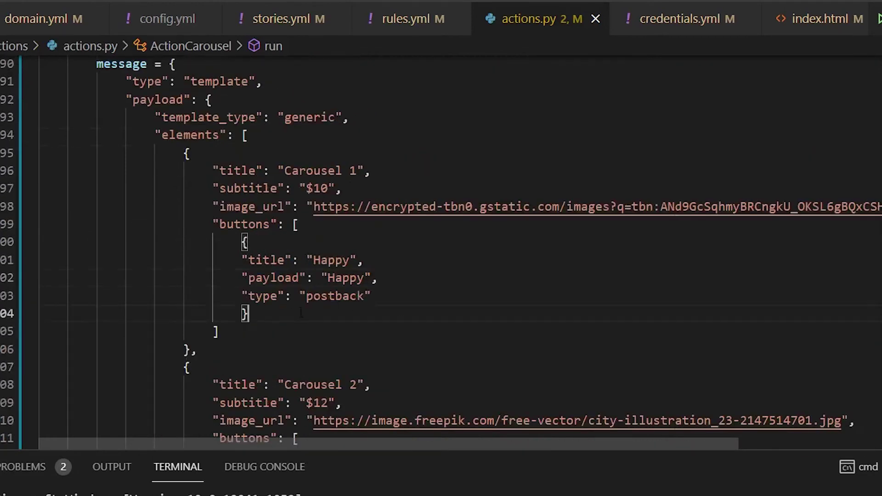
type(",")
key("Return")
left_click(259, 315)
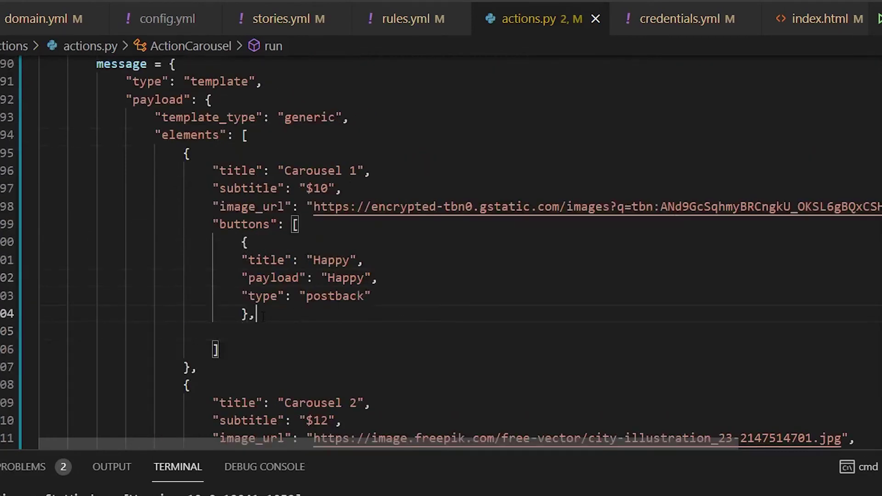
left_click_drag(258, 314, 241, 241)
key("ctrl+c")
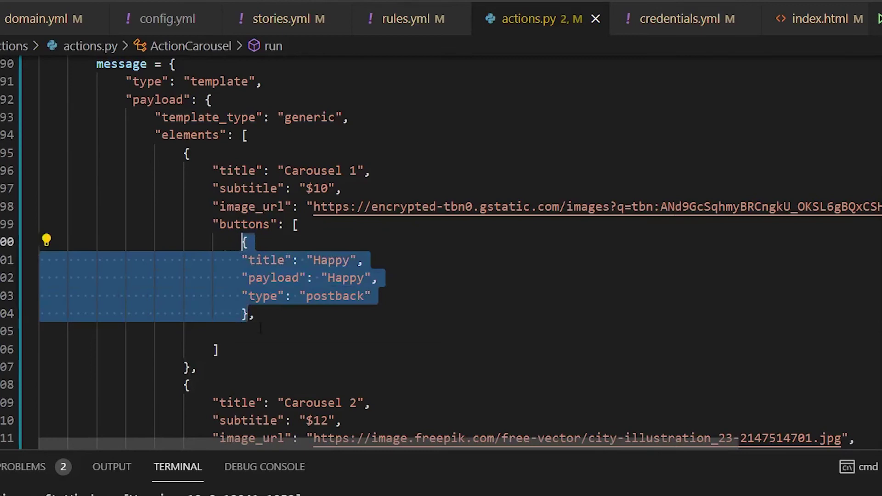
left_click(271, 332)
key("ctrl+v")
Set the copied button's title and payload to sad, fixing the 'dad' typo
double_click(344, 351)
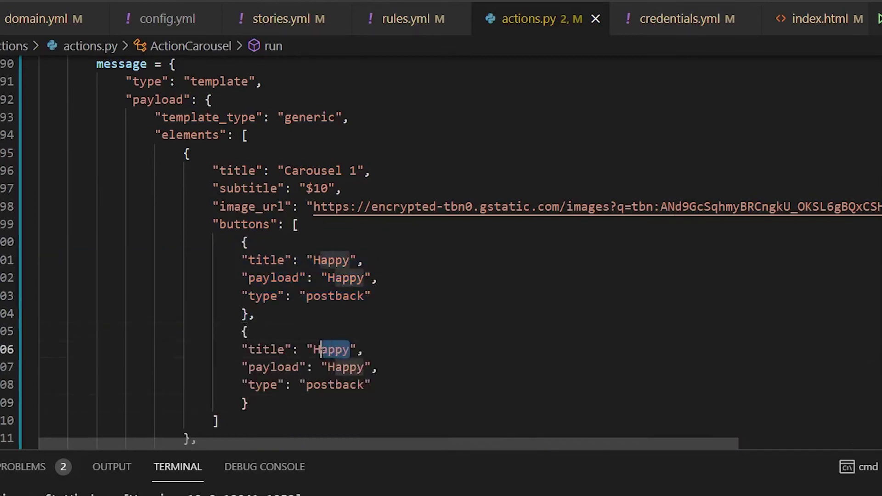
type("dad")
key("Up")
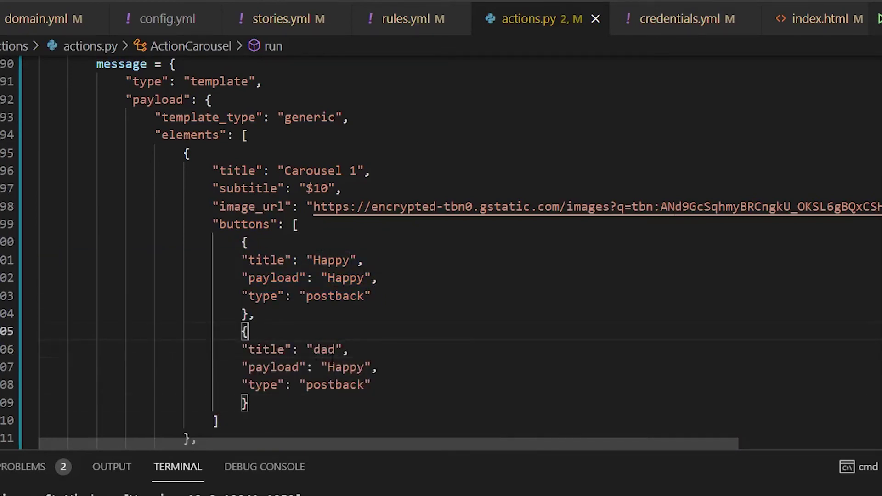
key("Left")
key("Left")
left_click(321, 349)
key("BackSpace")
type("s")
key("Down")
key("Right")
key("ctrl+shift+Right")
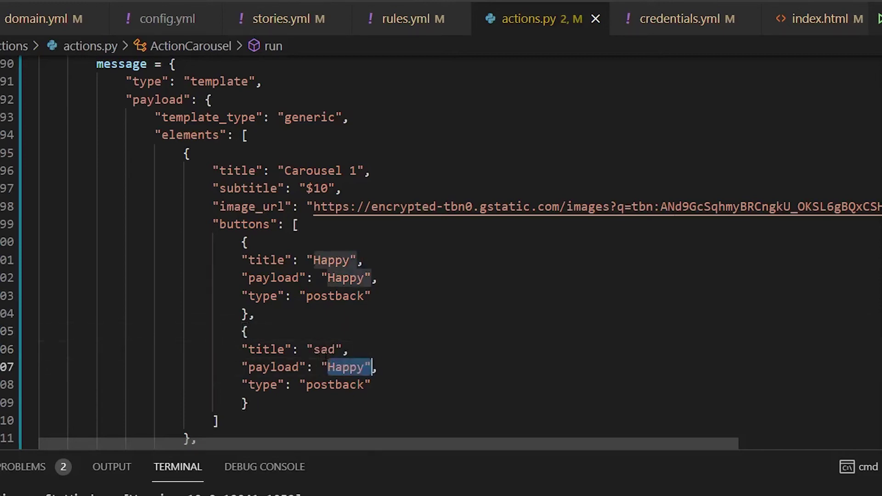
type("sad")
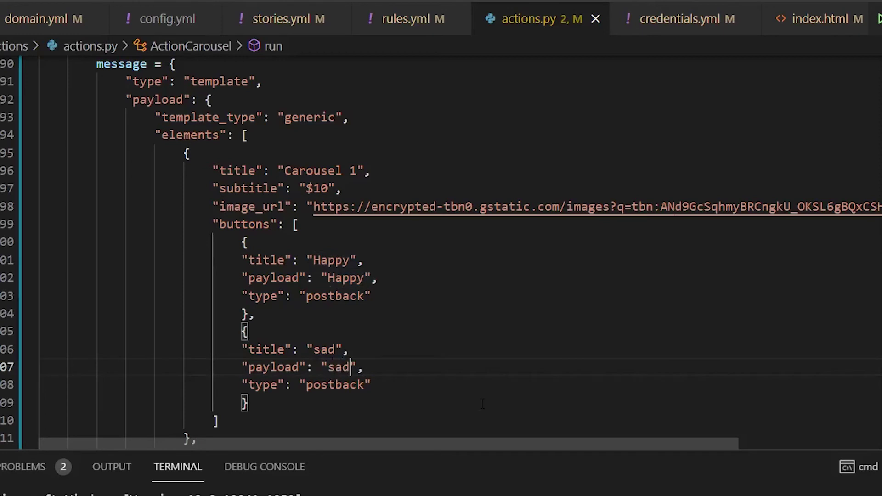
key("Down")
key("Down")
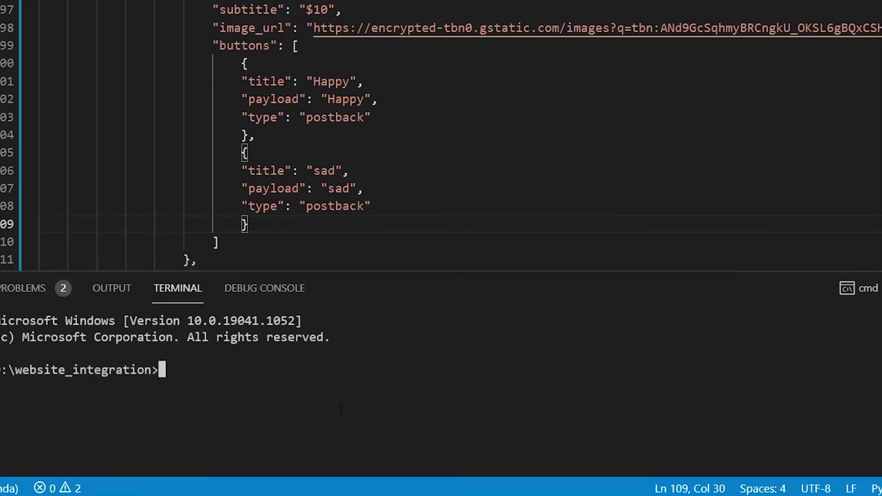
type("co")
type("nda activate rasa22")
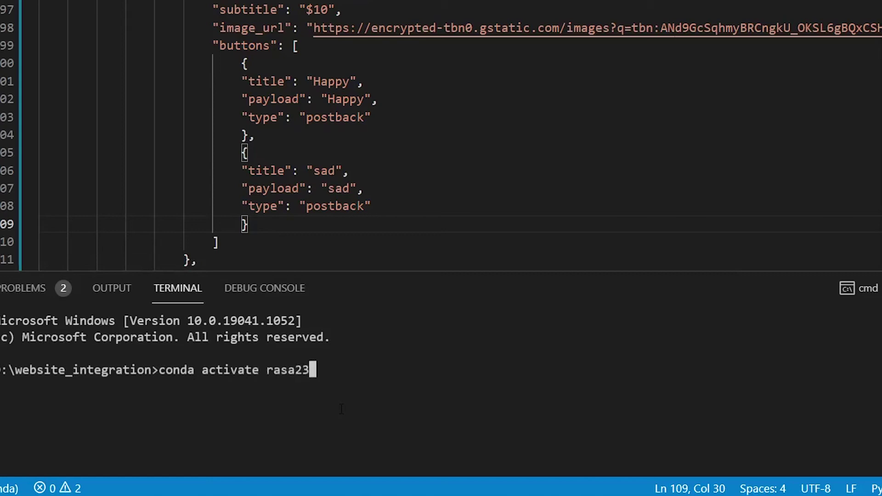
Activate the rasa22 conda environment and run rasa train to build a new model
key("Return")
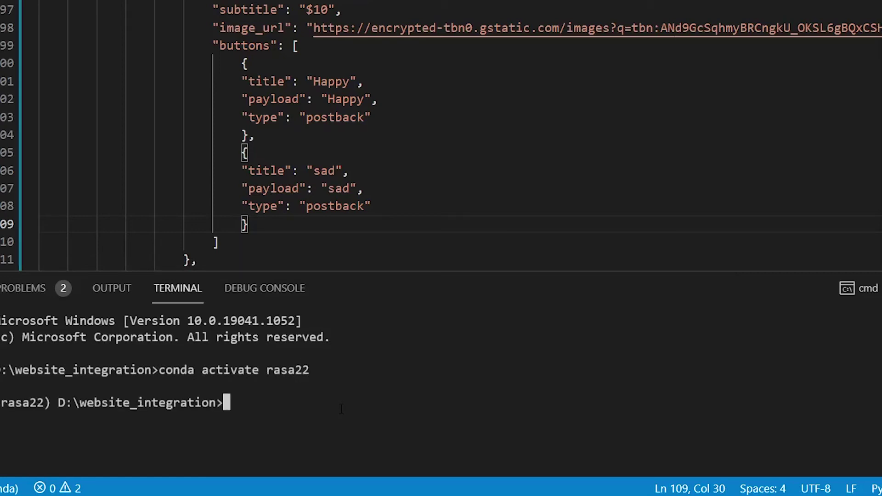
type("rasa train")
key("Return")
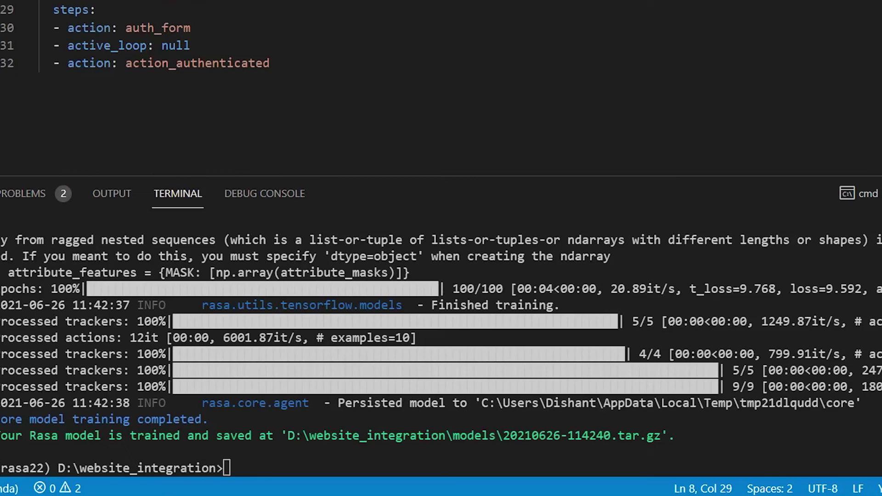
left_click(281, 471)
key("ctrl+Tab")
Run rasa run --enable-api --cors "*" in the terminal
left_click(481, 101)
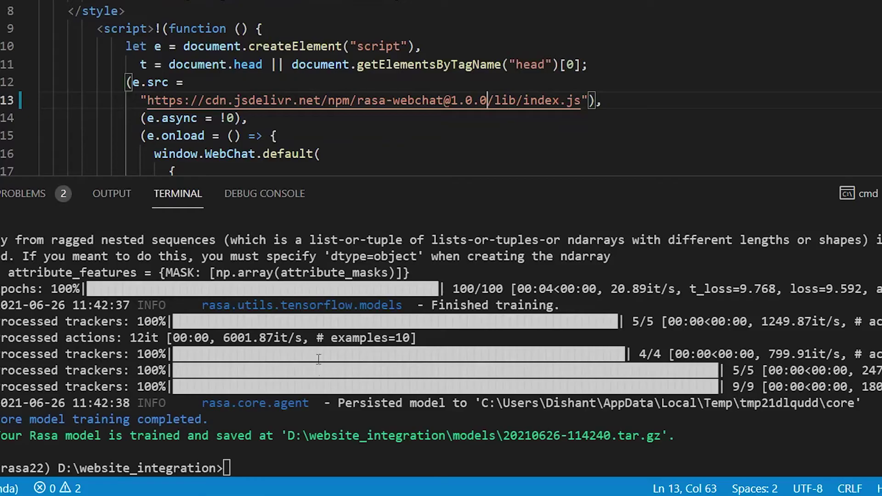
type("rasa")
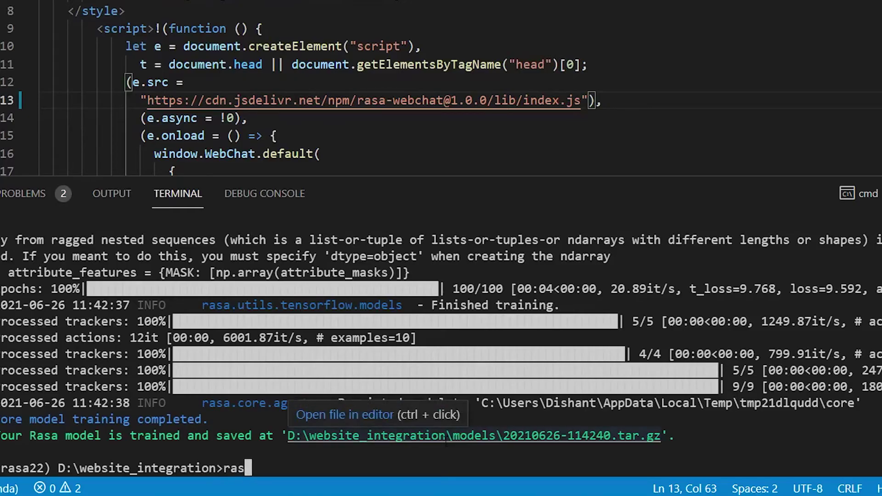
type(" run --")
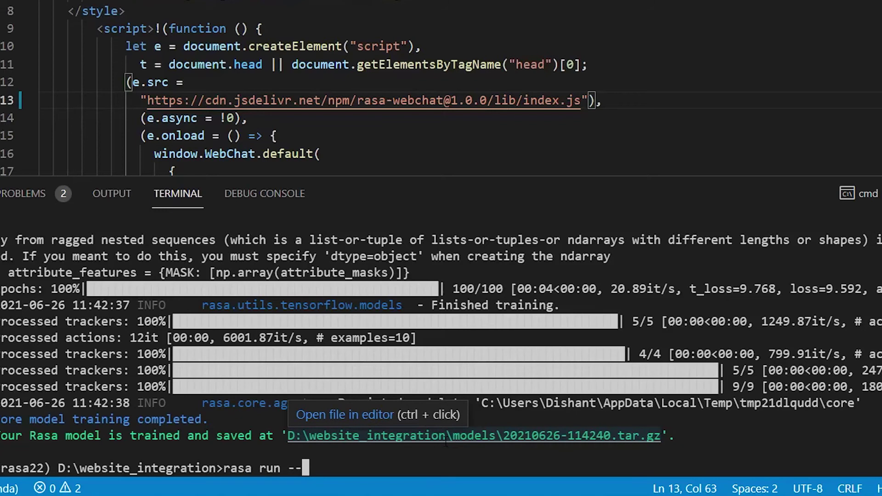
type("ena")
type("ble-api")
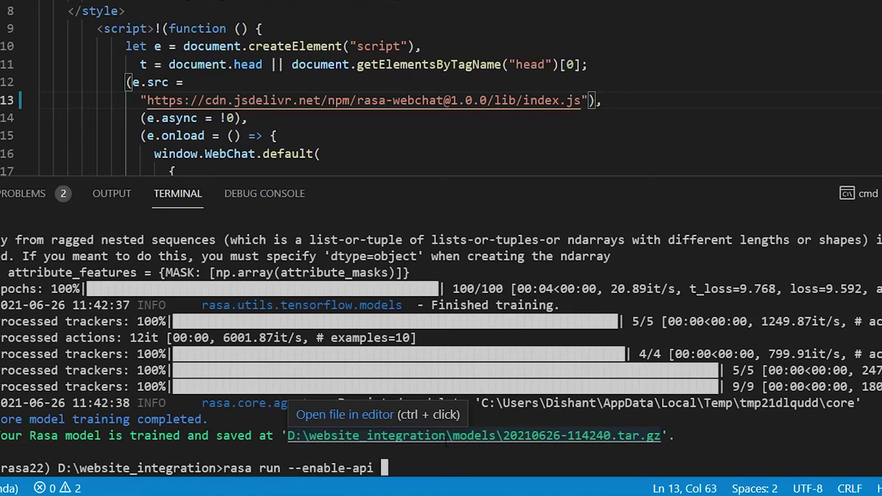
type(" --cors")
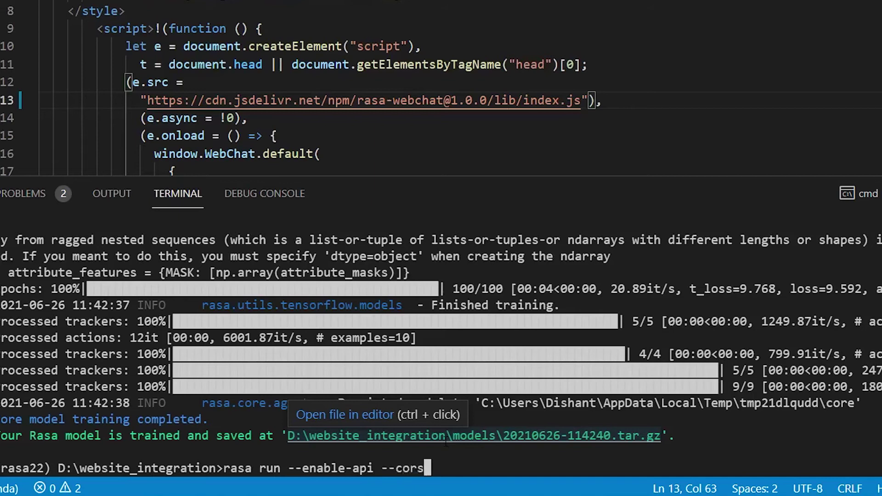
type(" \"*\"")
key("Return")
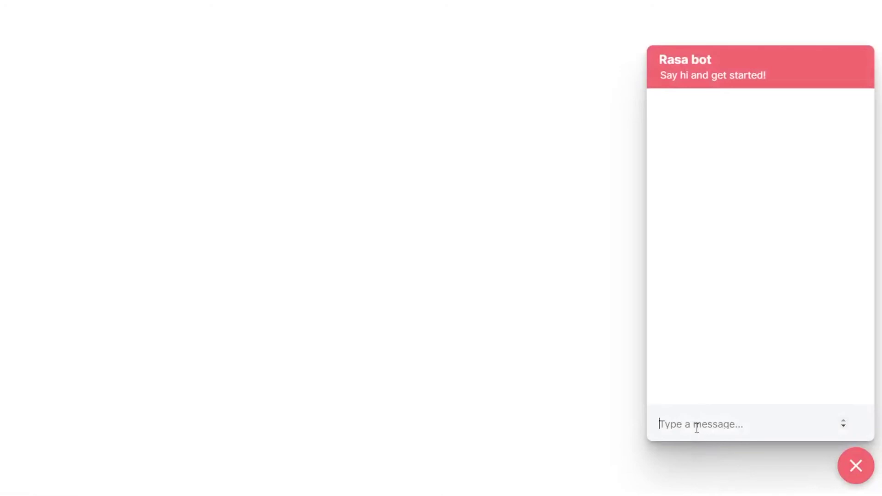
type("hi")
Send the message 'hi' to the bot in the webchat
key("Return")
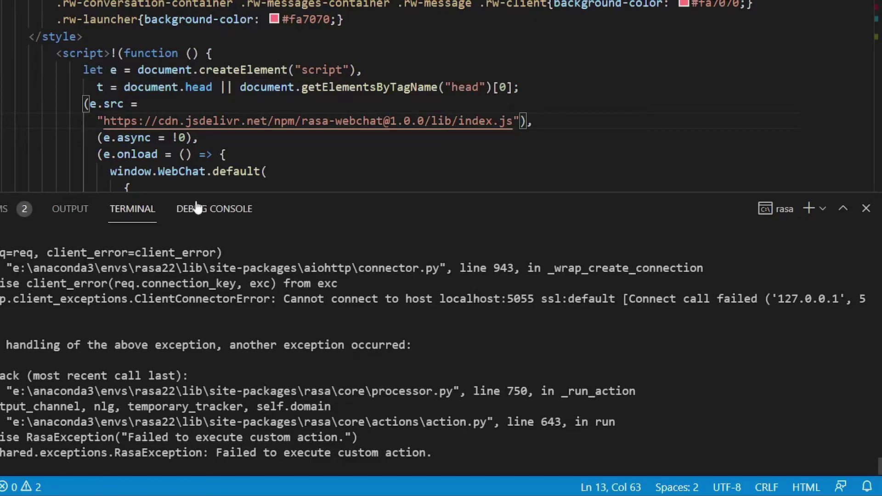
Run rasa run actions in a second terminal to serve actions on localhost:5055
left_click(810, 208)
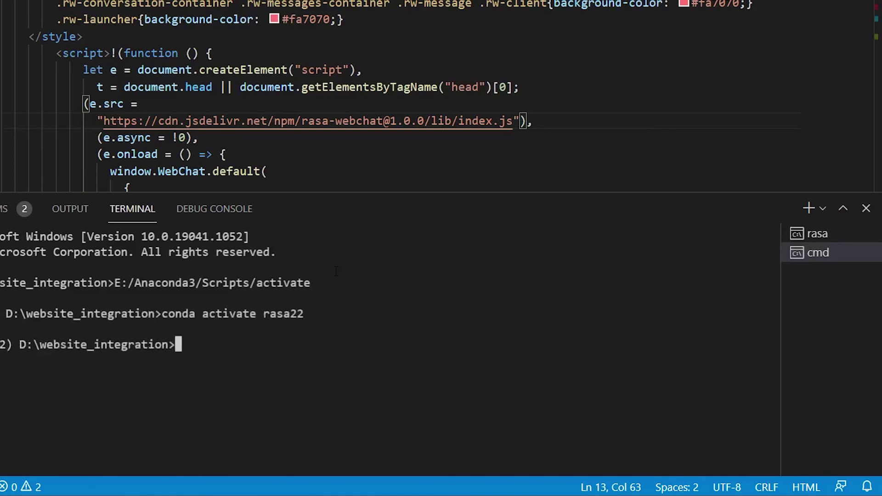
type("rasa ru")
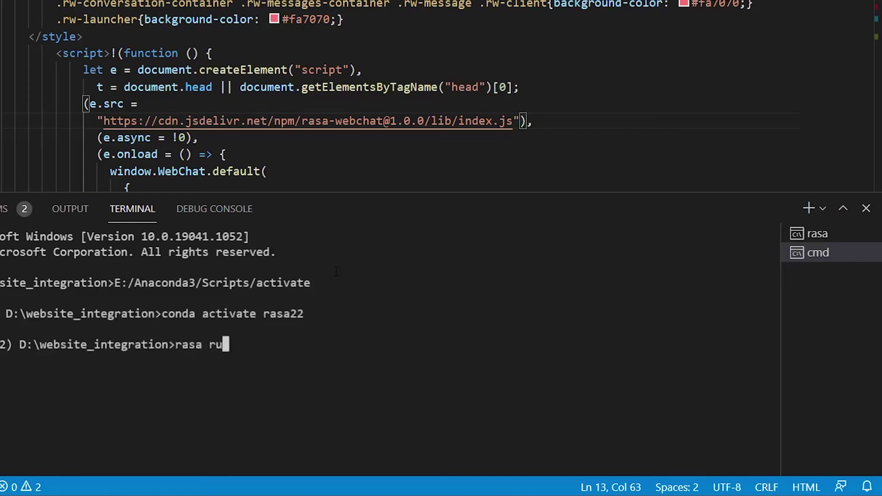
type("n actions")
key("Return")
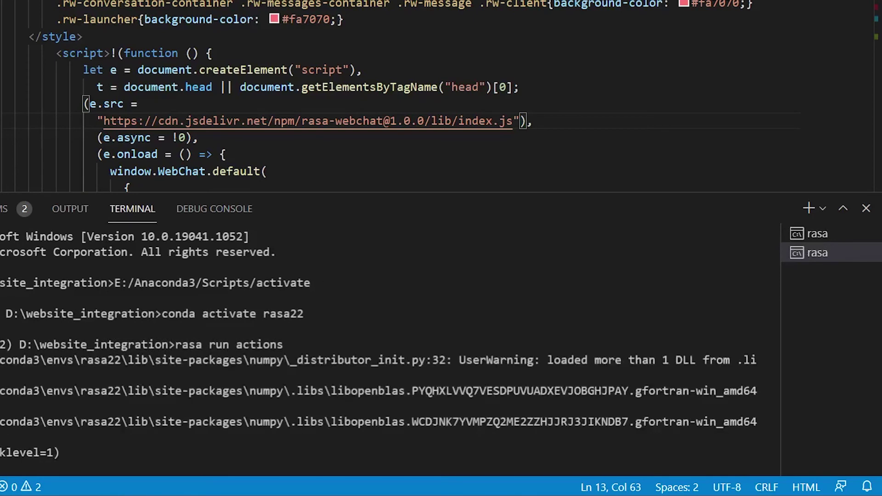
mouse_move(817, 234)
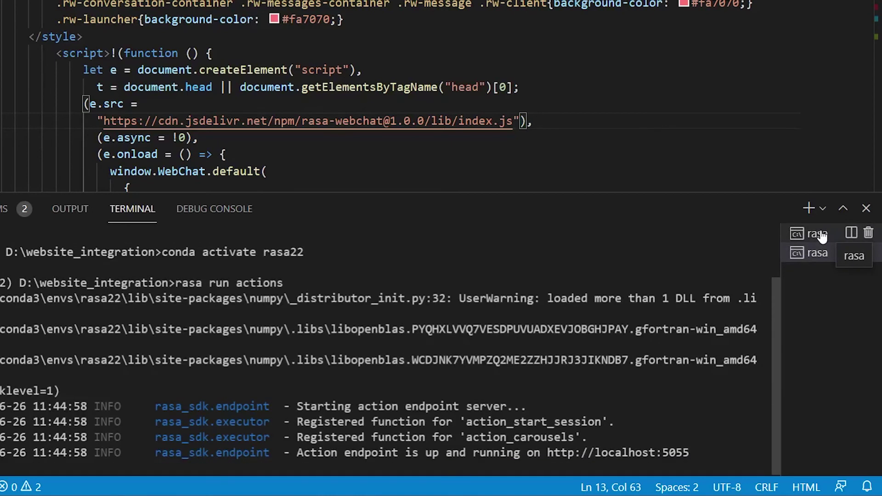
left_click(818, 234)
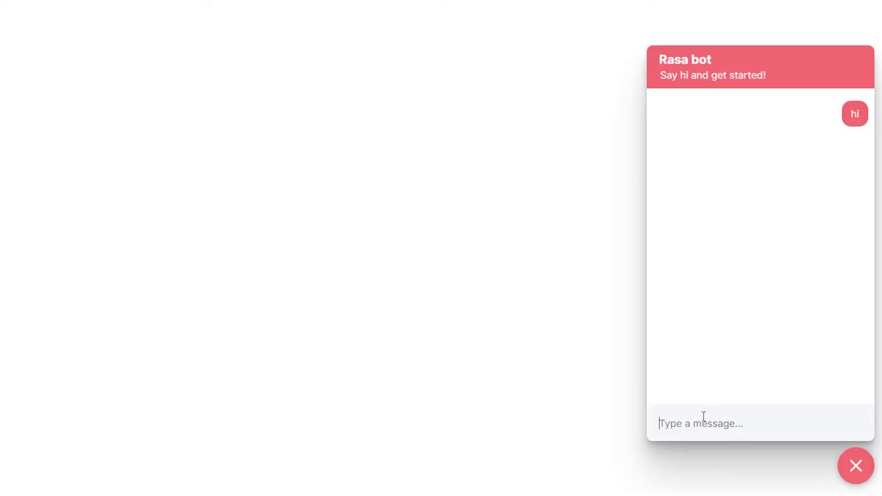
type("/restart")
Restart the chat with /restart, send hi, and slide the carousel to Carousel 2
key("Return")
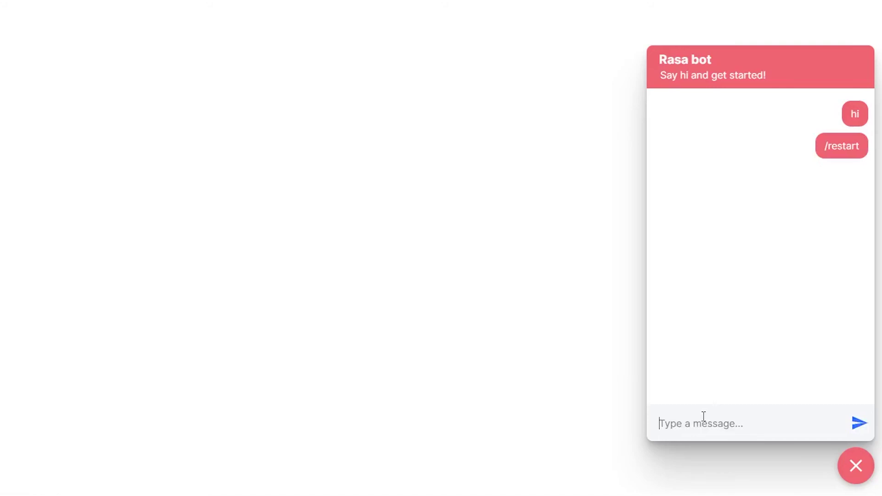
type("hi")
key("Return")
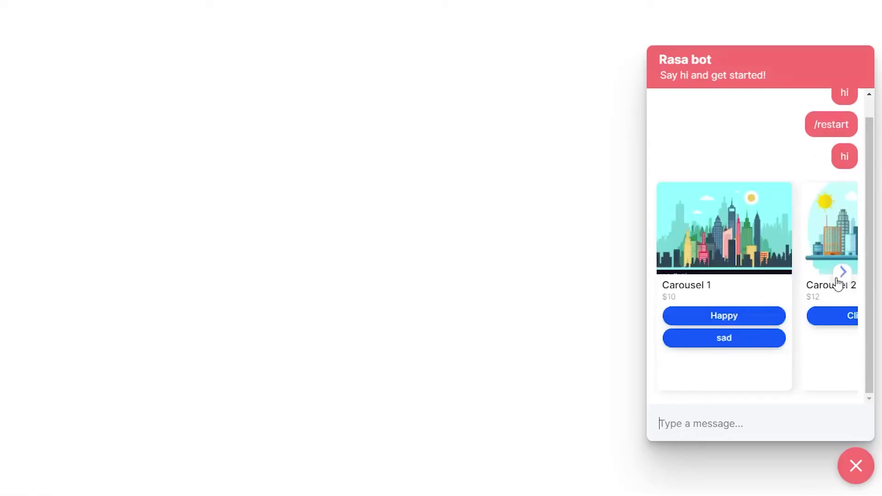
left_click(842, 276)
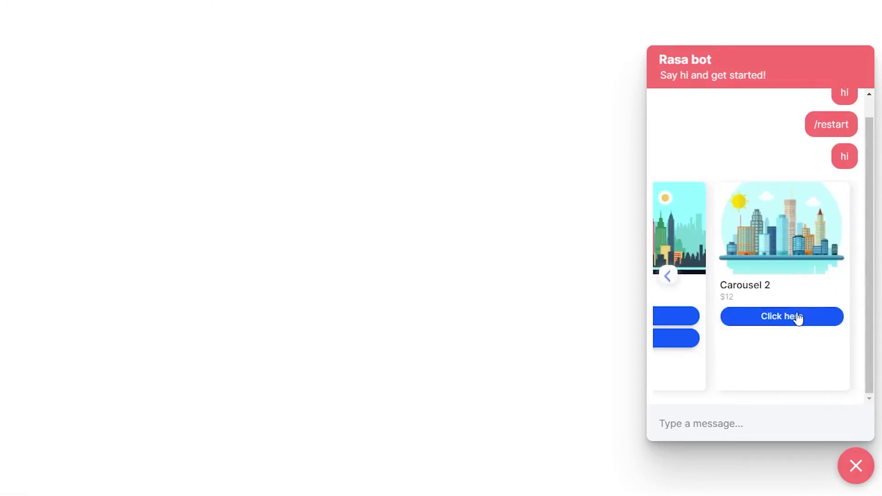
Open Carousel 2's Click here city image, close it, then answer Happy on Carousel 1
left_click(758, 315)
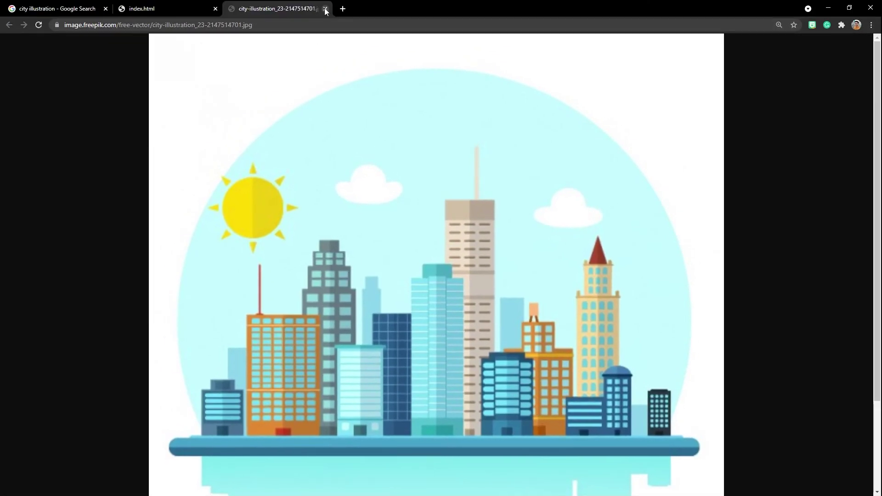
left_click(326, 9)
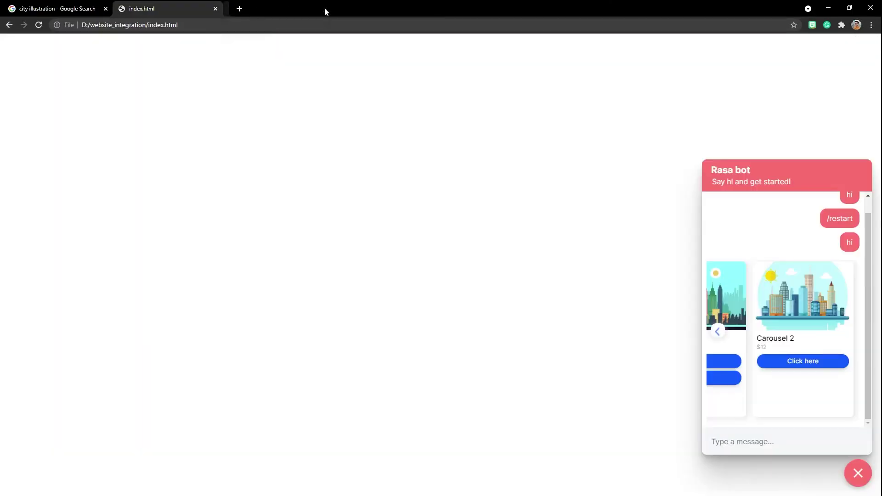
left_click(718, 332)
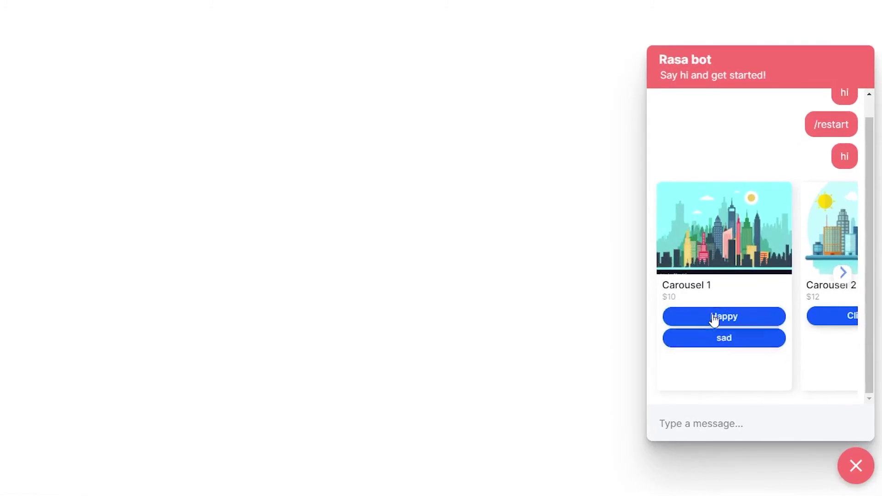
left_click(714, 317)
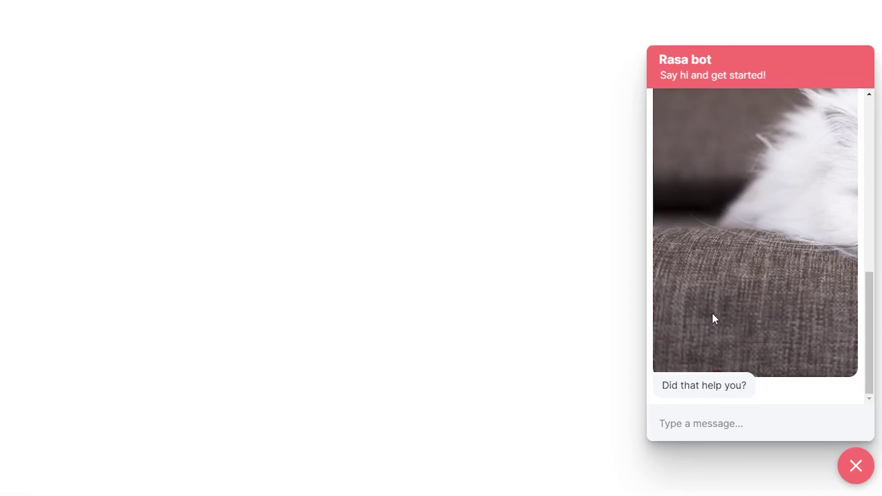
scroll(714, 318, "up", 6)
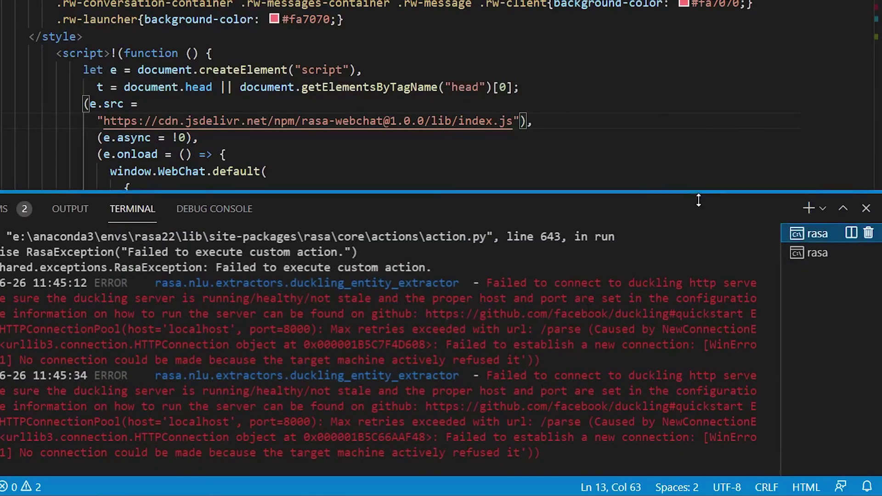
Enlarge the editor and select the Carousel 1 and Carousel 2 elements JSON in actions.py
left_click_drag(698, 192, 683, 410)
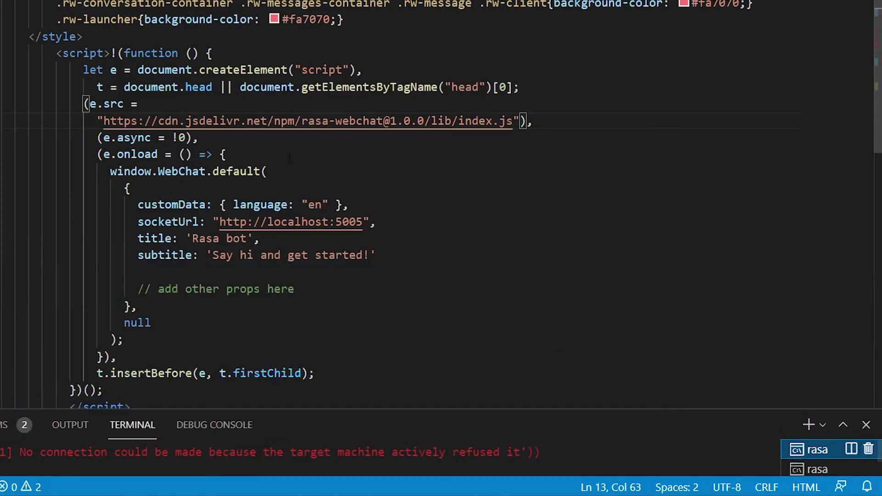
scroll(413, 201, "down", 3)
scroll(413, 201, "down", 4)
scroll(412, 200, "up", 3)
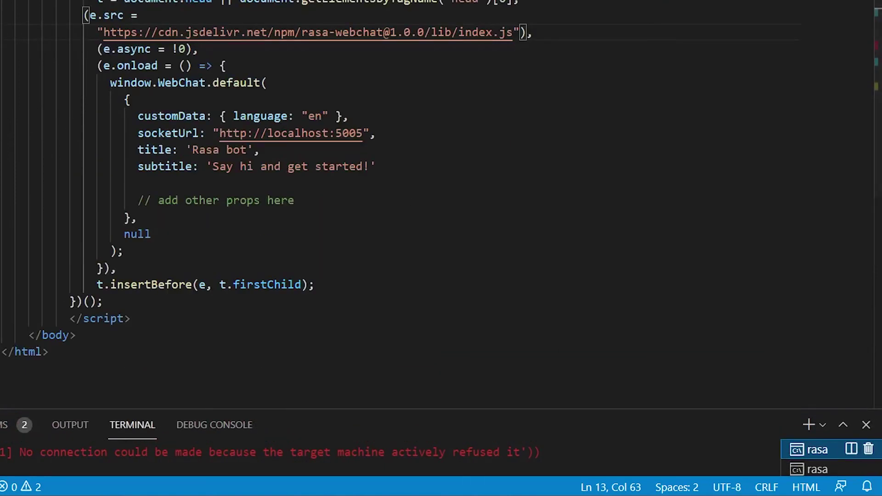
key("ctrl+Tab")
scroll(300, 217, "up", 2)
scroll(300, 217, "down", 5)
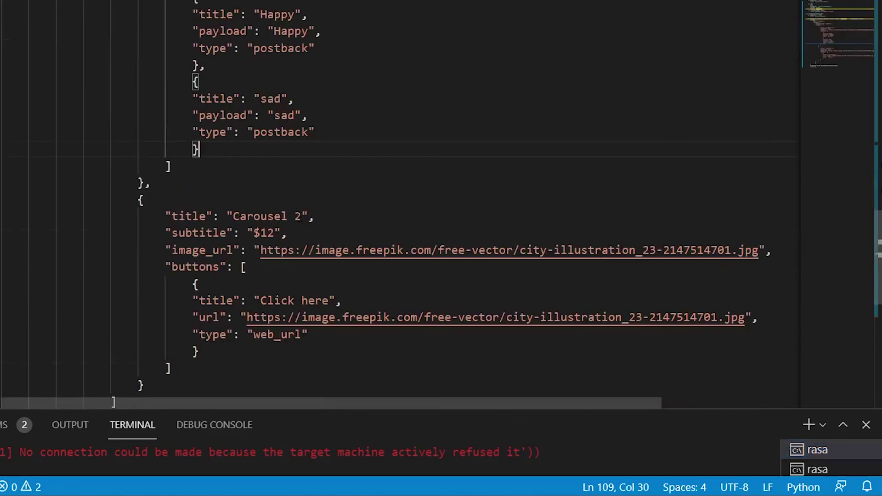
scroll(299, 217, "up", 3)
scroll(300, 204, "down", 1)
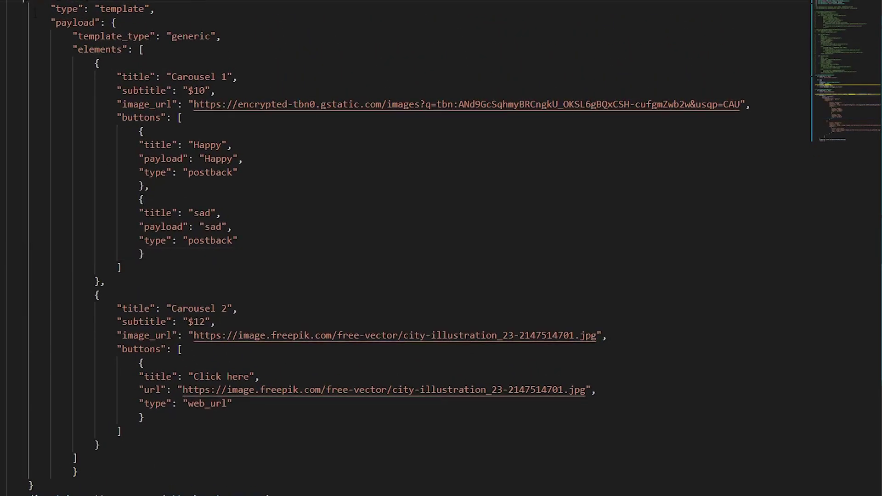
left_click_drag(24, 2, 351, 439)
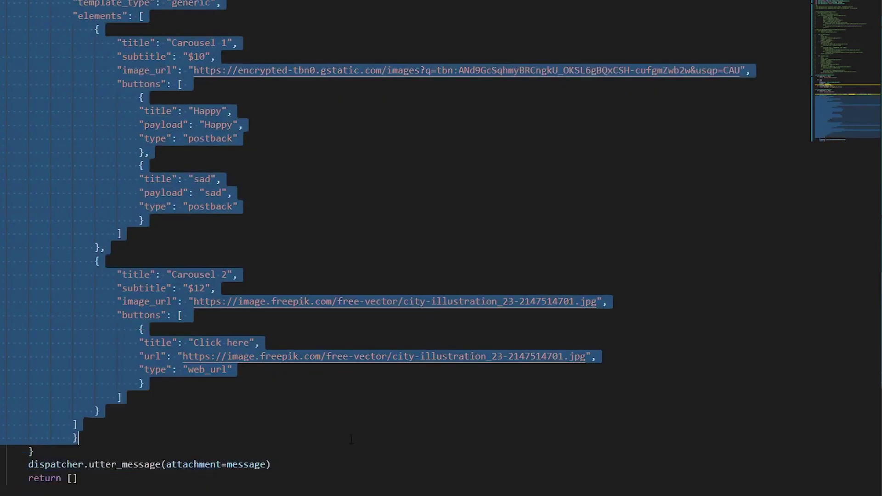
left_click_drag(352, 443, 352, 449)
scroll(327, 233, "up", 1)
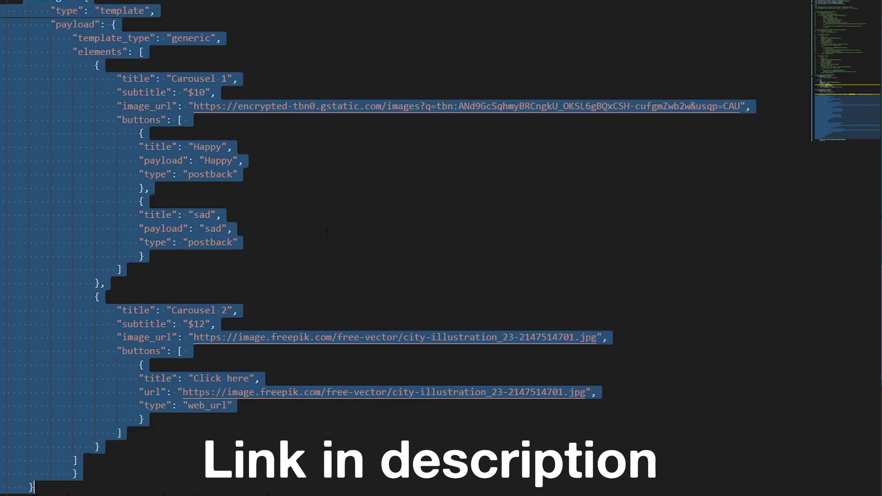
key("alt+Tab")
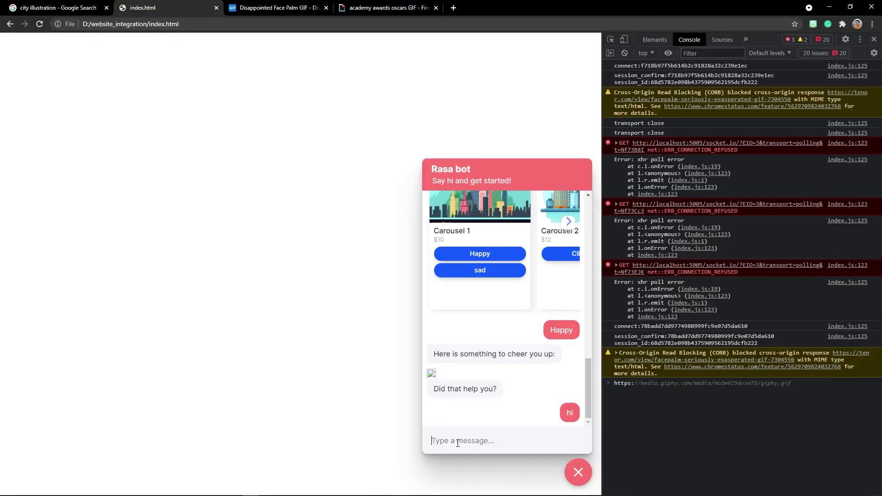
Reply Happy on Carousel 1 of the new carousel
left_click(504, 362)
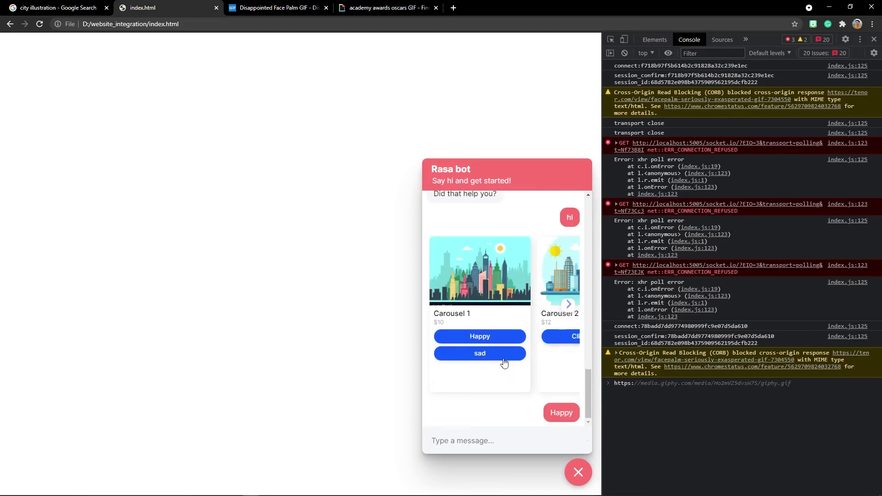